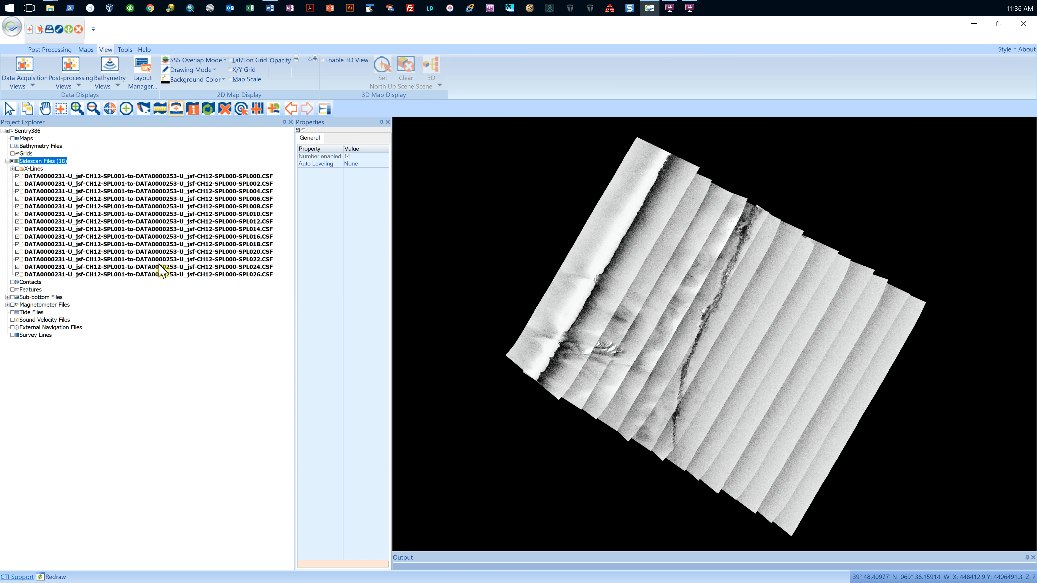
Step: Set a transparent nadir range of 25 meters on the sidescan file ending in SPL026
left_click(163, 275)
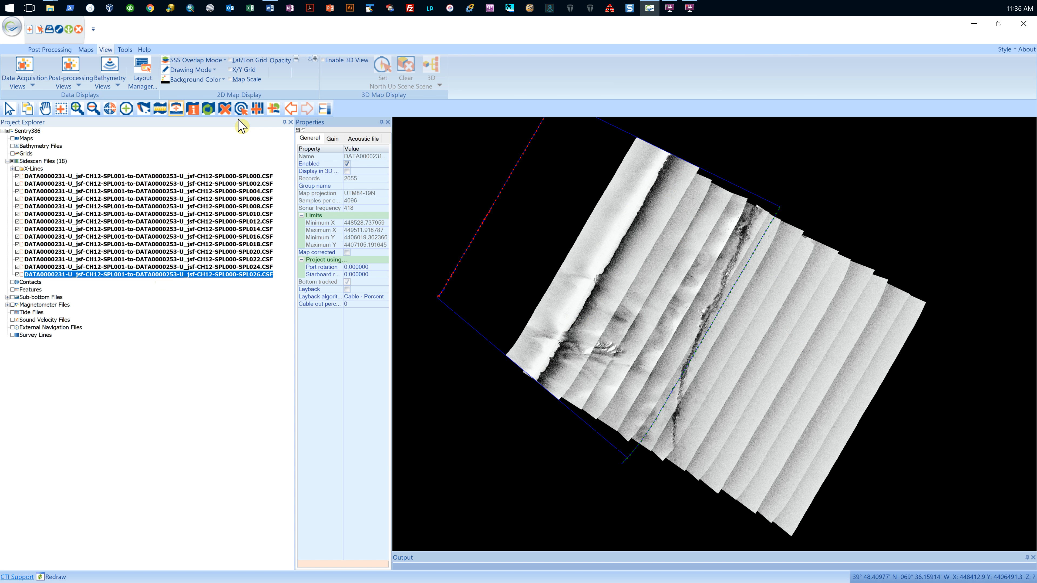
right_click(159, 274)
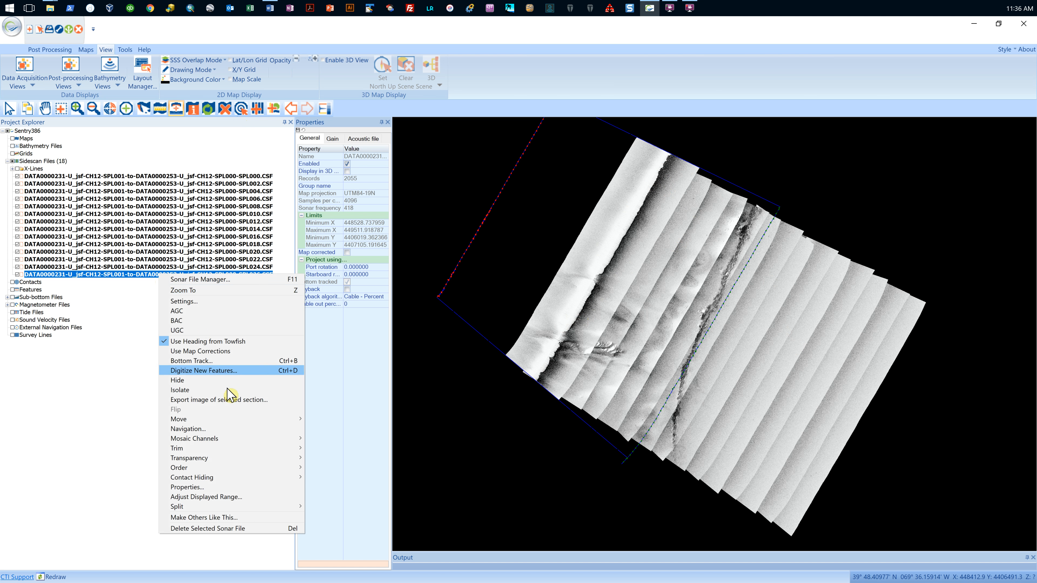
mouse_move(225, 458)
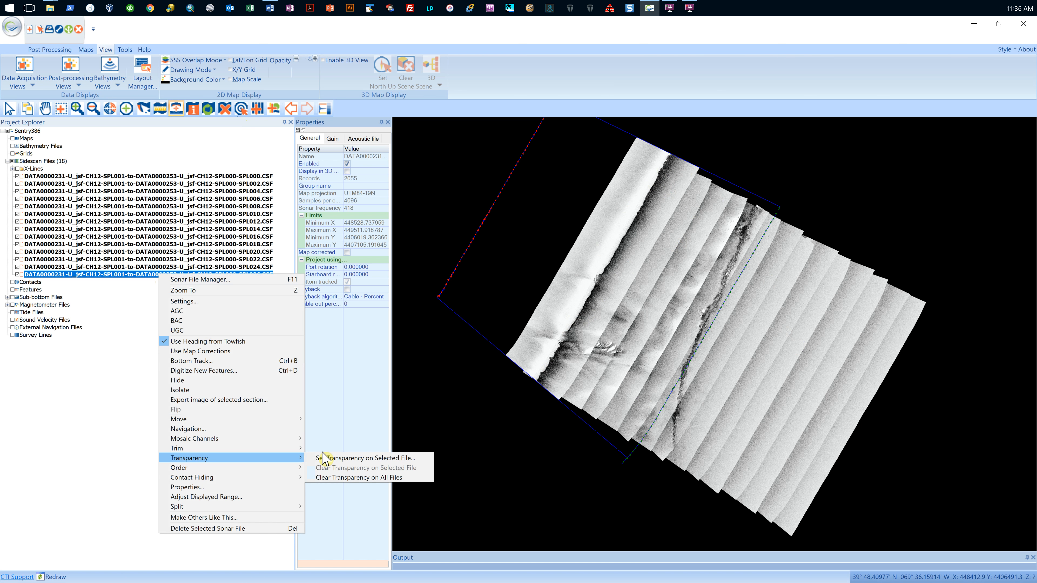
left_click(365, 459)
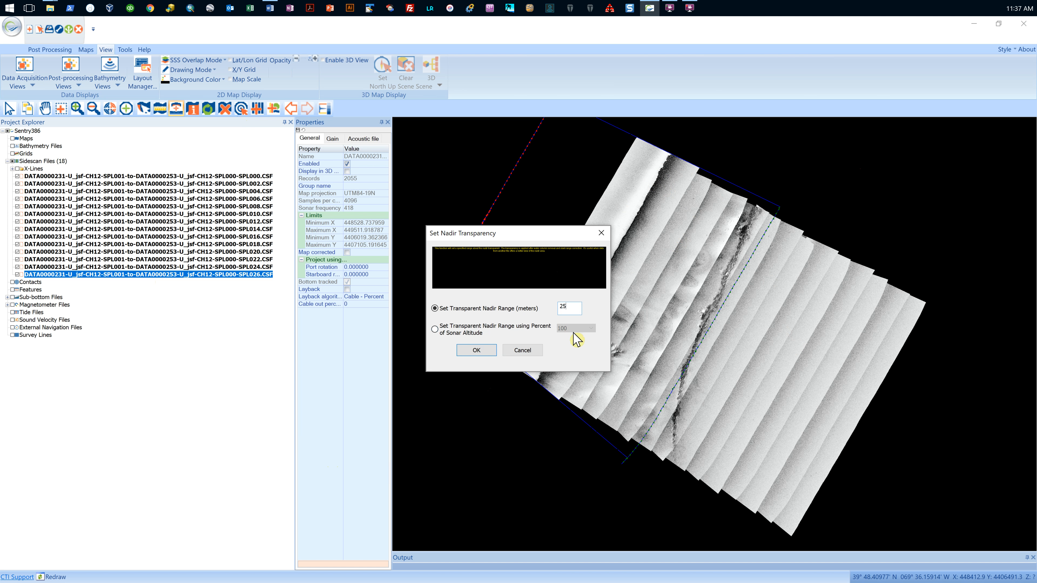
left_click(490, 350)
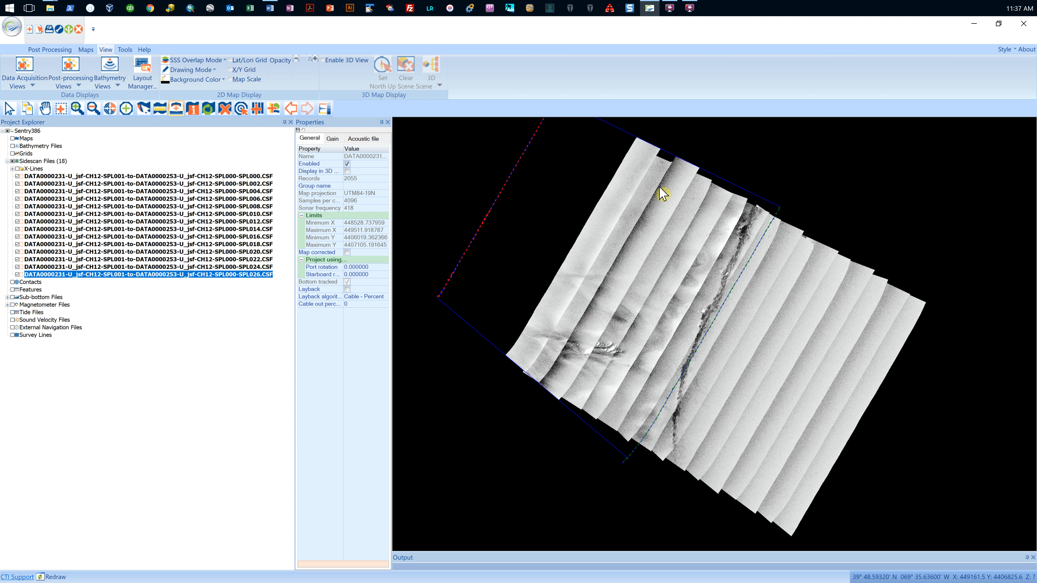
Step: Isolate the SPL026 sidescan file to inspect its nadir gap, and redisplay all sidescan files except the X-Lines group
right_click(197, 274)
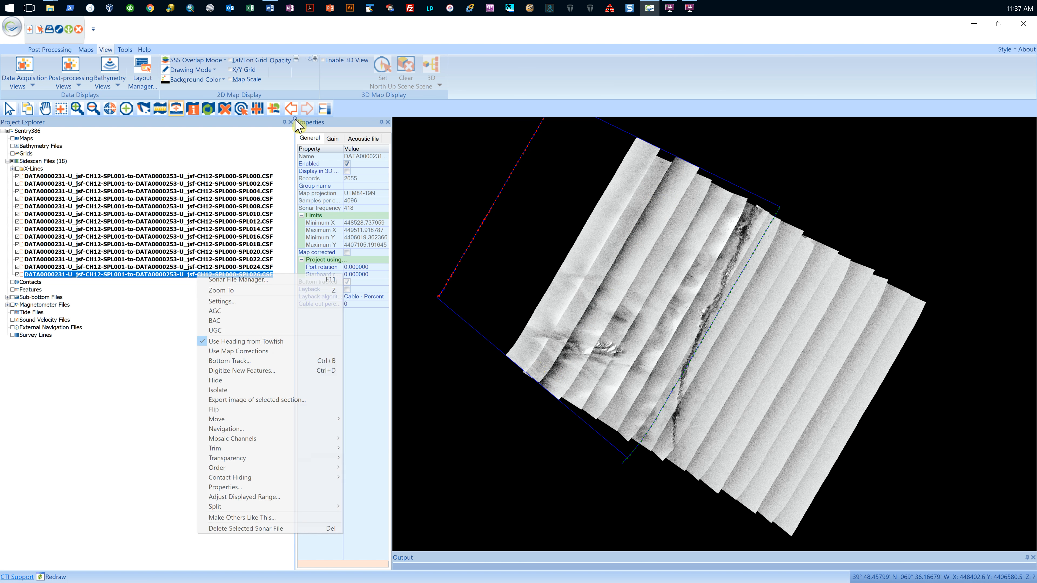
left_click(221, 390)
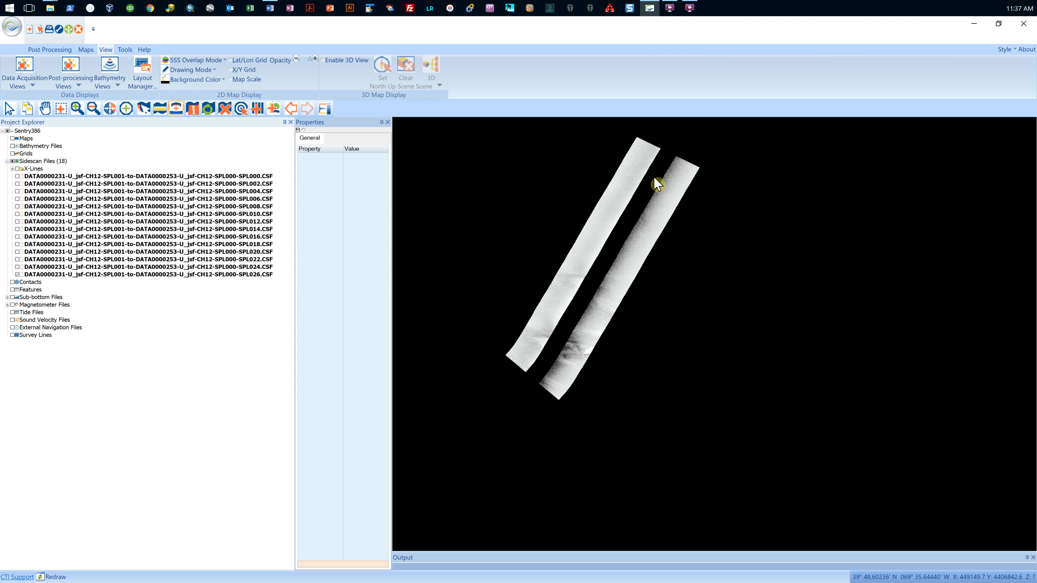
left_click(12, 162)
left_click(17, 168)
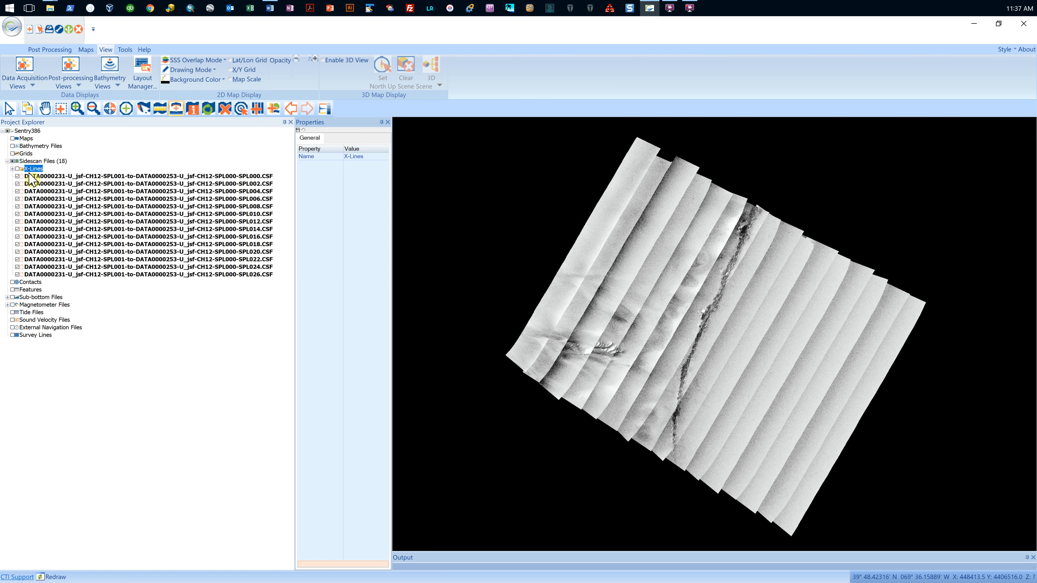
Step: Apply only the Transparency setting of the SPL026 file to all sidescan files through the Sonar File Manager
left_click(114, 274)
right_click(114, 274)
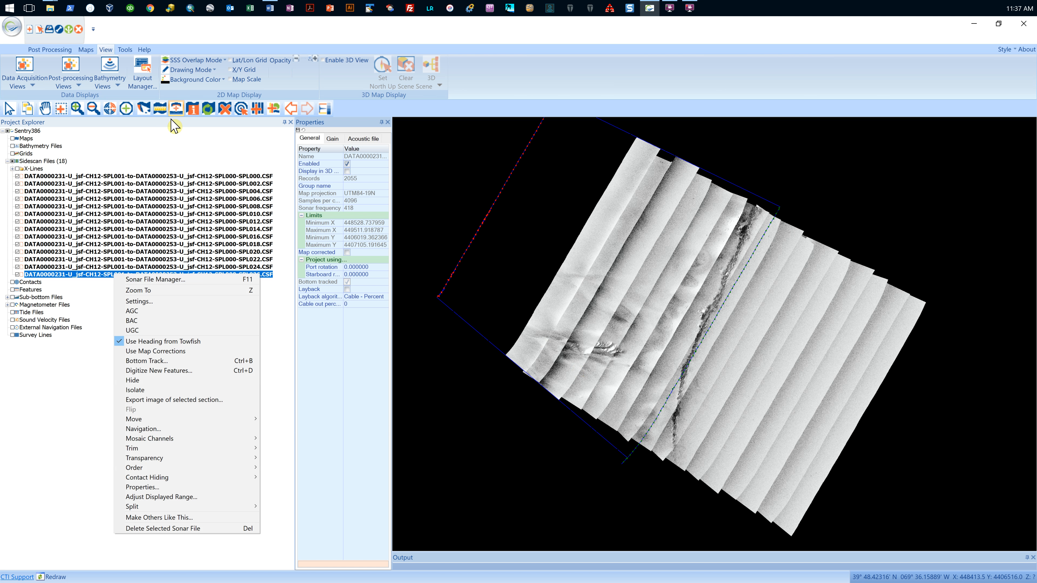
left_click(133, 282)
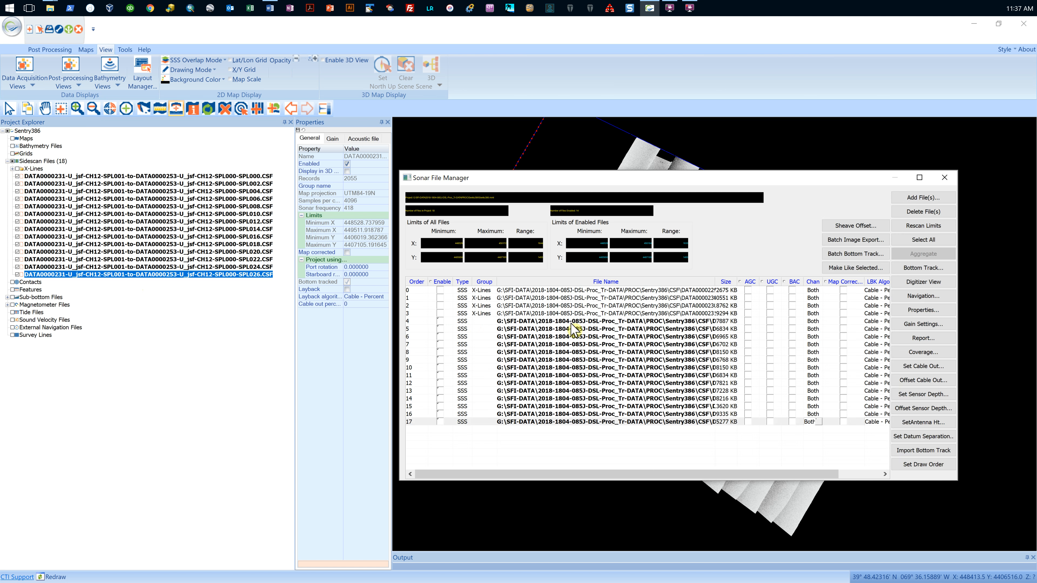
left_click(585, 422)
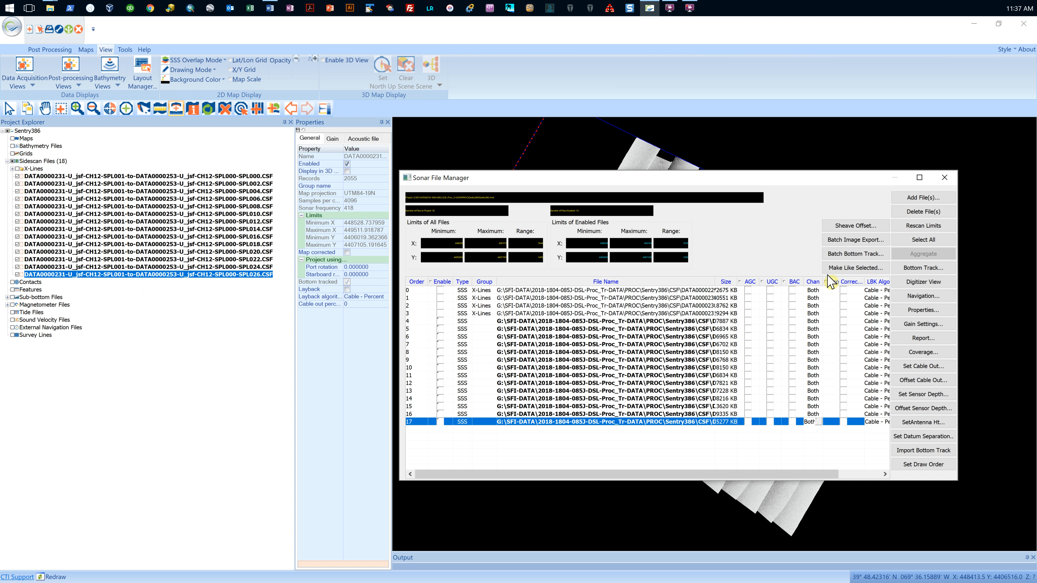
left_click(855, 268)
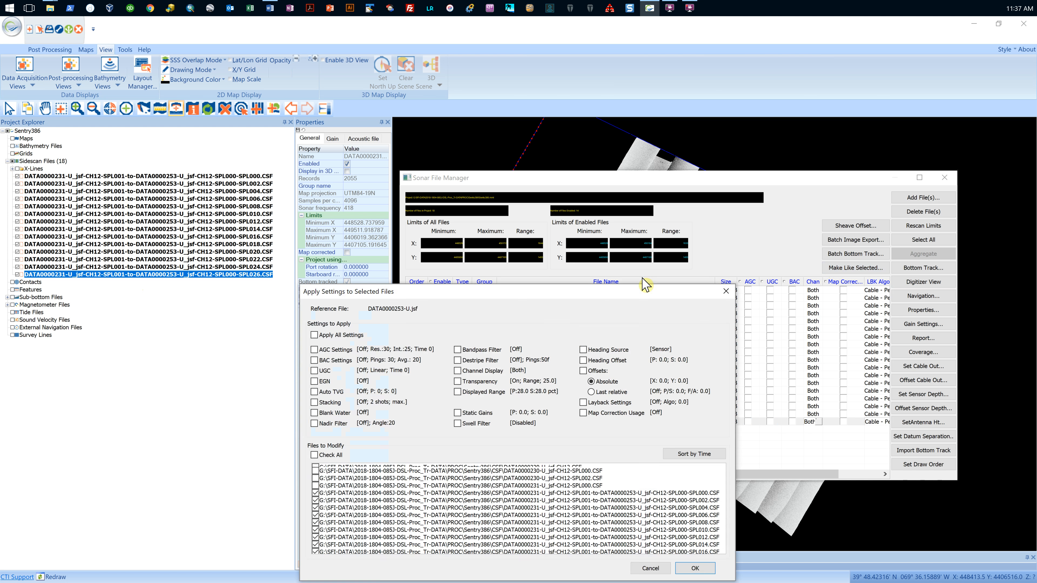
left_click(458, 382)
left_click(314, 455)
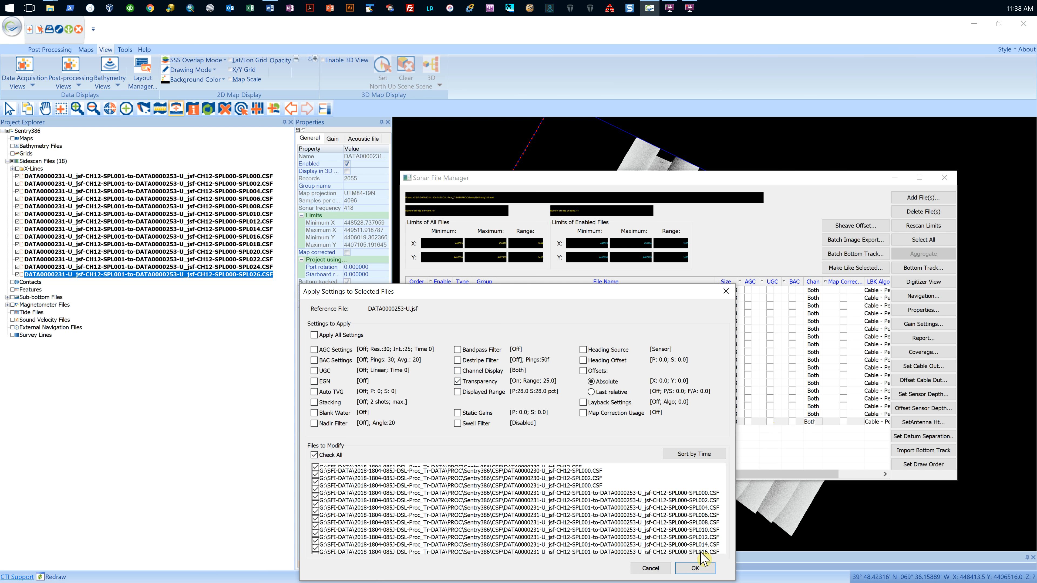
left_click(695, 568)
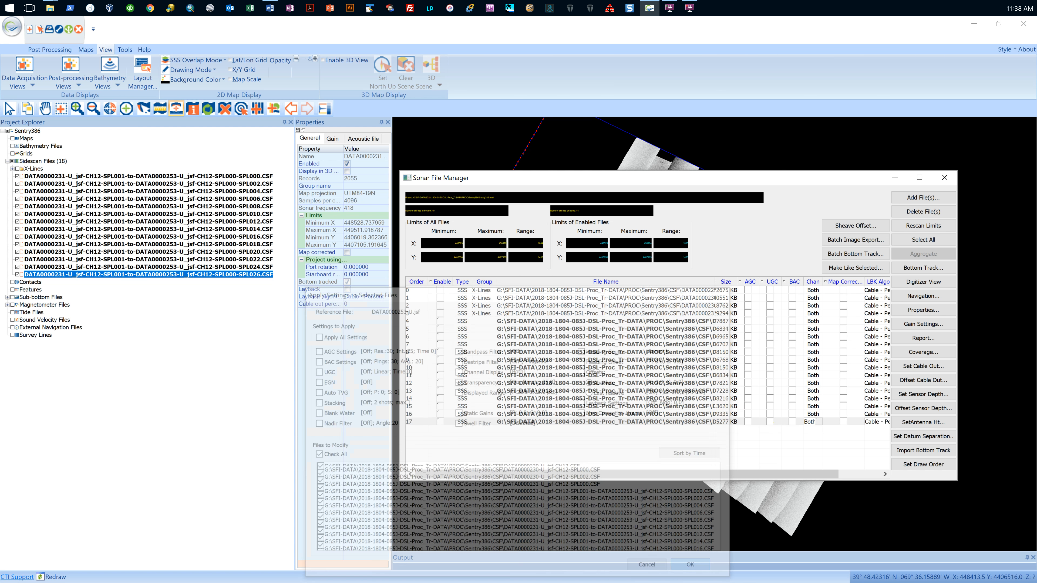
left_click(946, 178)
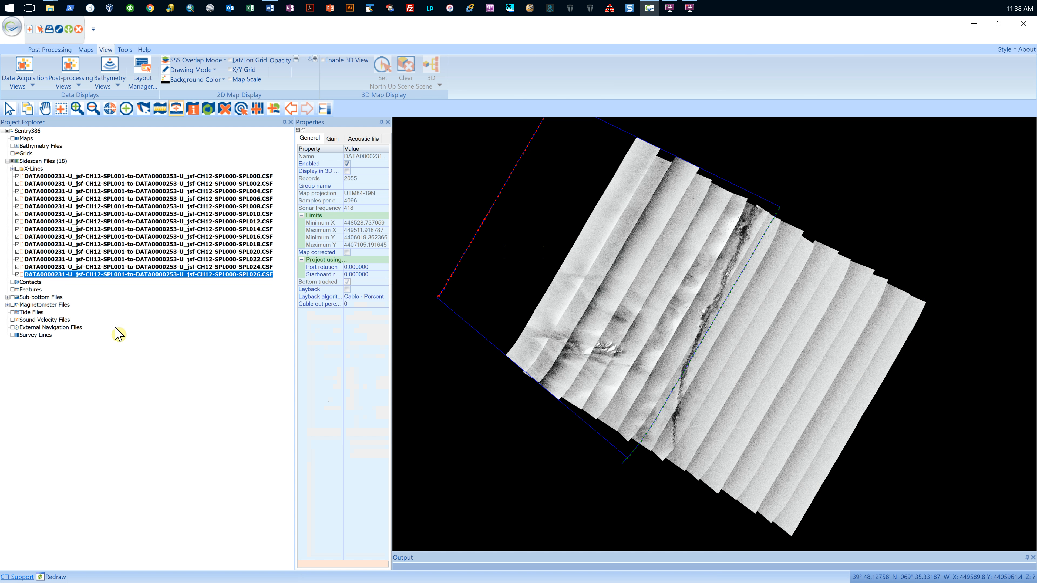
Step: Isolate the SPL016 sidescan file to check its nadir transparency, and redisplay every sidescan file except the X-Lines group
left_click(125, 237)
right_click(125, 236)
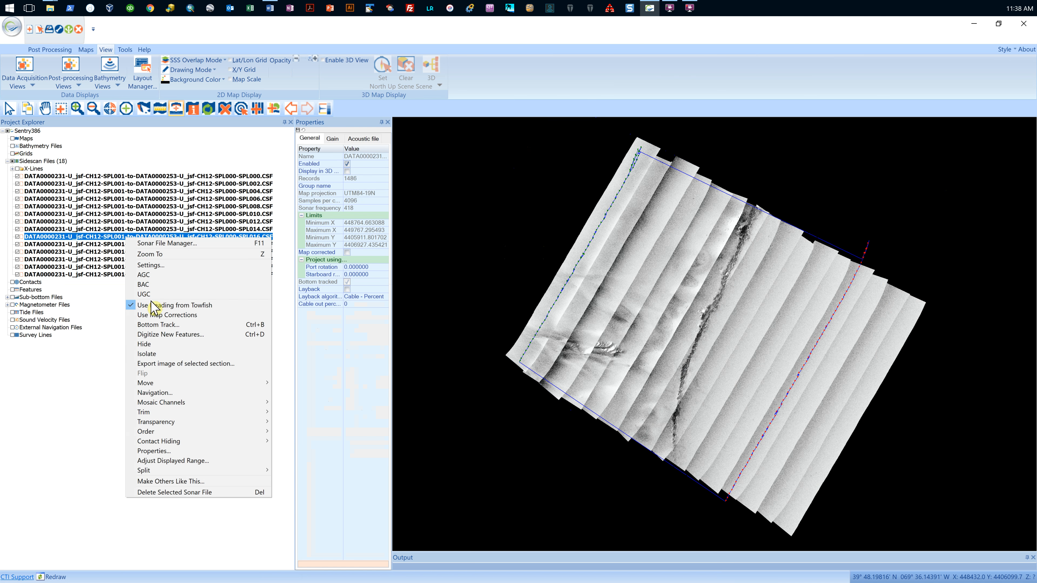
left_click(150, 355)
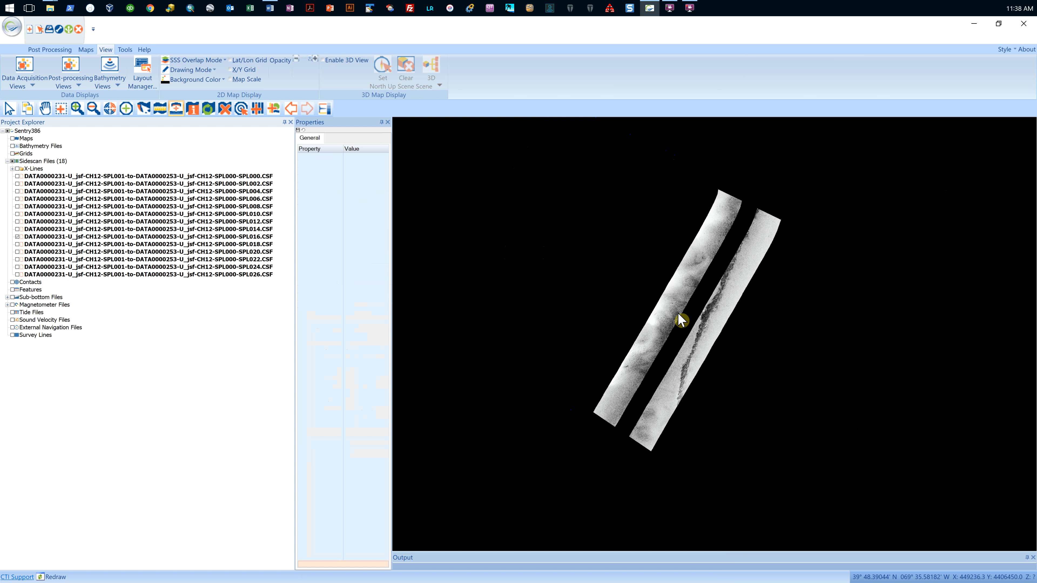
left_click(13, 163)
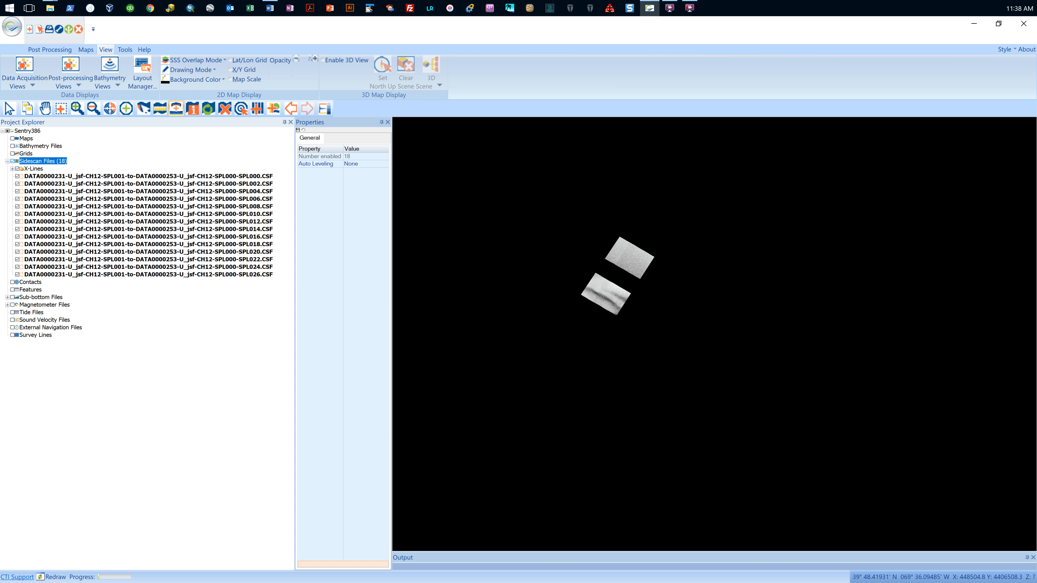
left_click(18, 169)
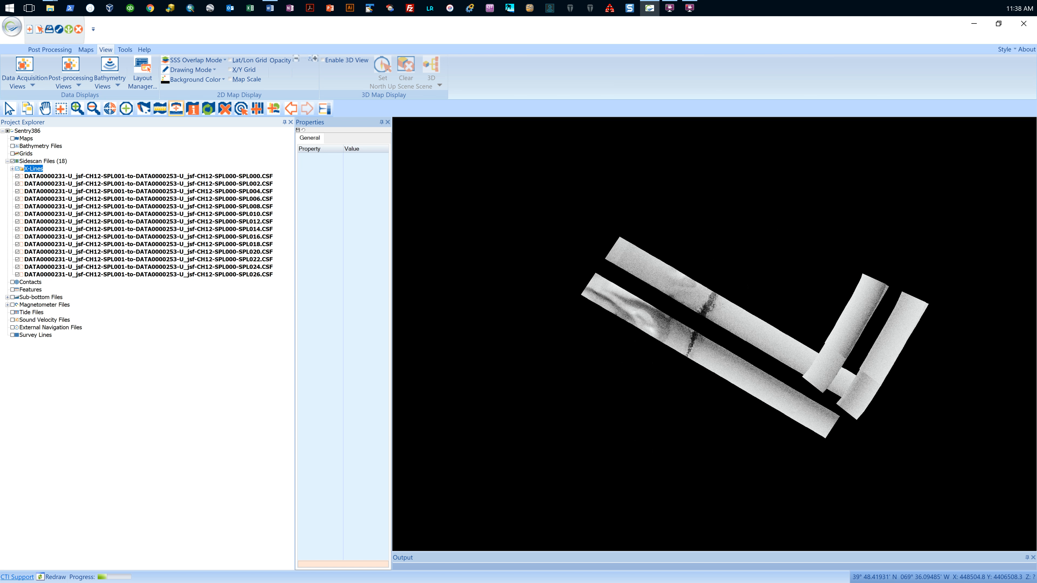
left_click(17, 169)
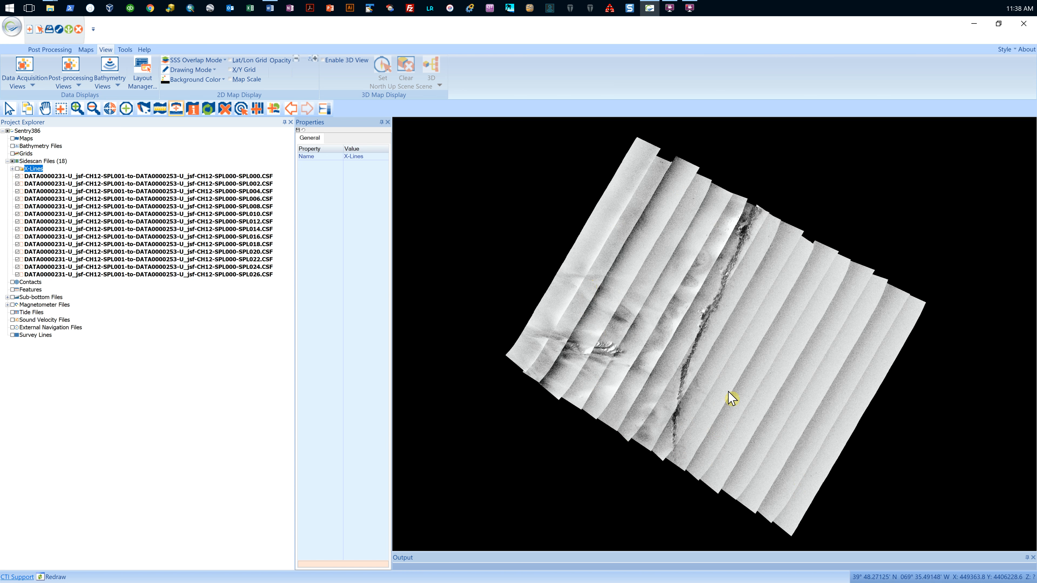
Step: Try the Shine Through and Average sidescan overlap modes, and set the mosaic's overlap mode to Root Mean Square
left_click(217, 63)
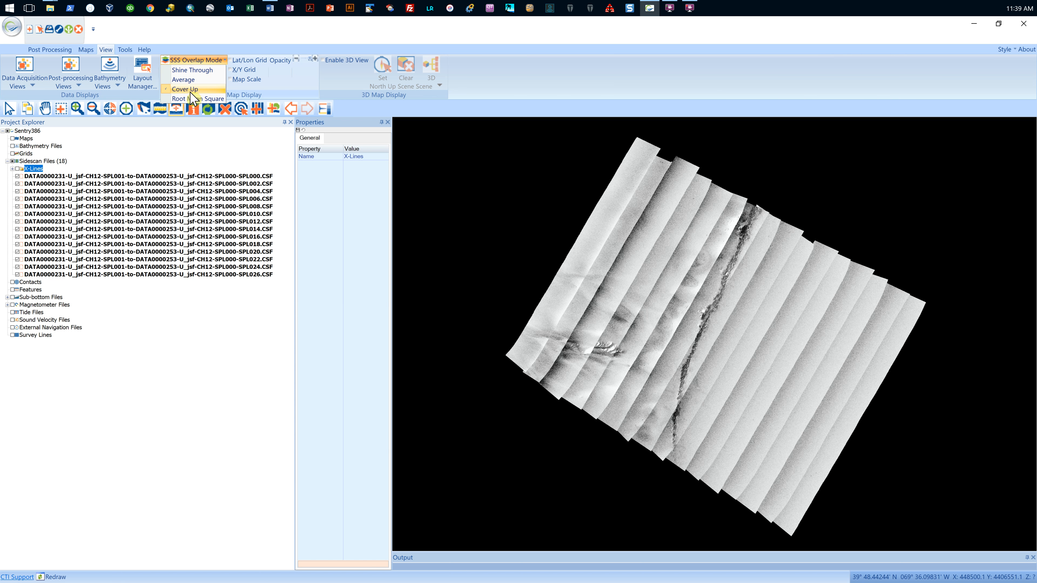
left_click(192, 70)
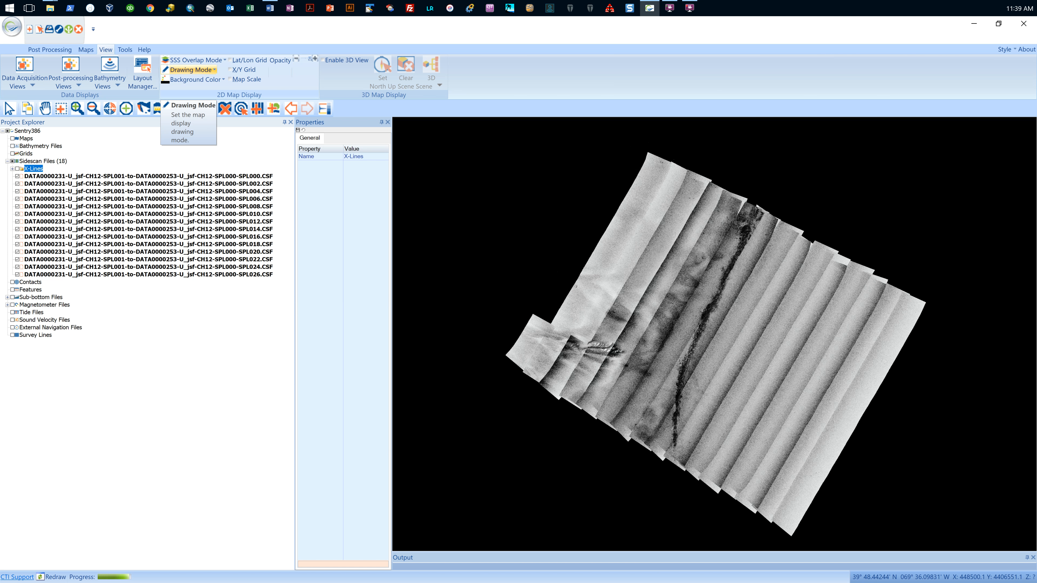
left_click(215, 60)
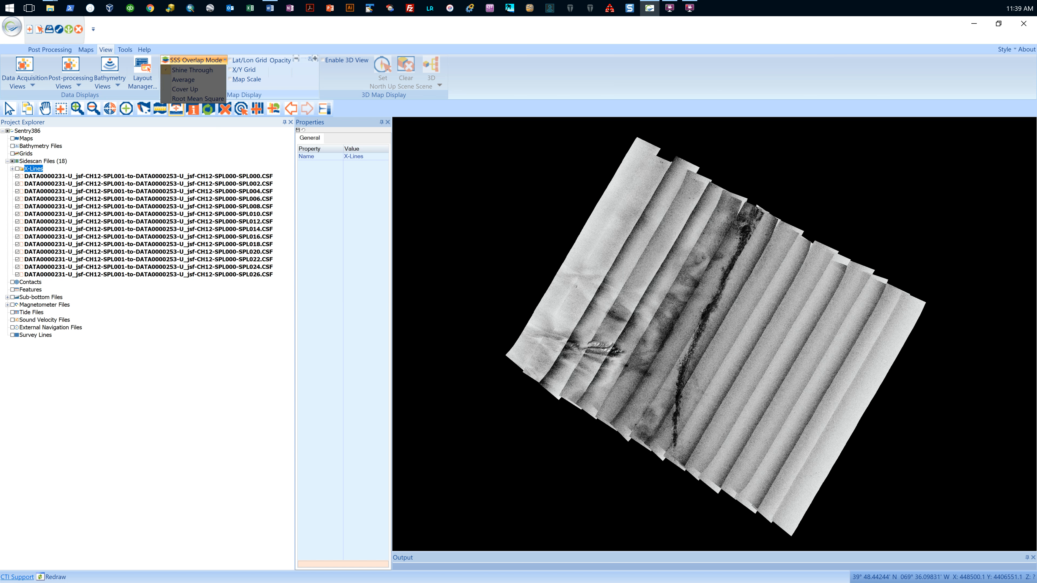
left_click(188, 81)
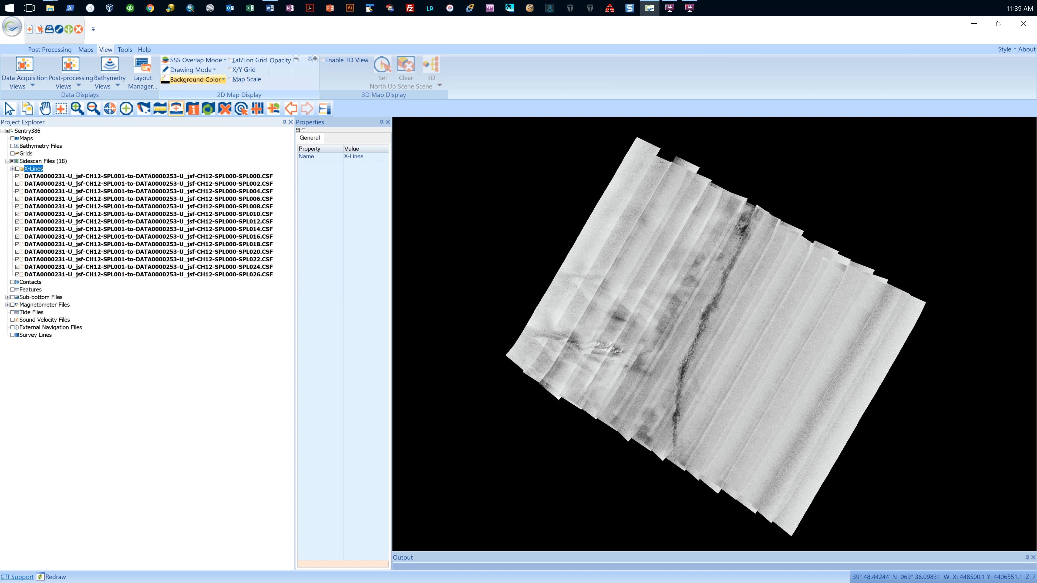
left_click(224, 60)
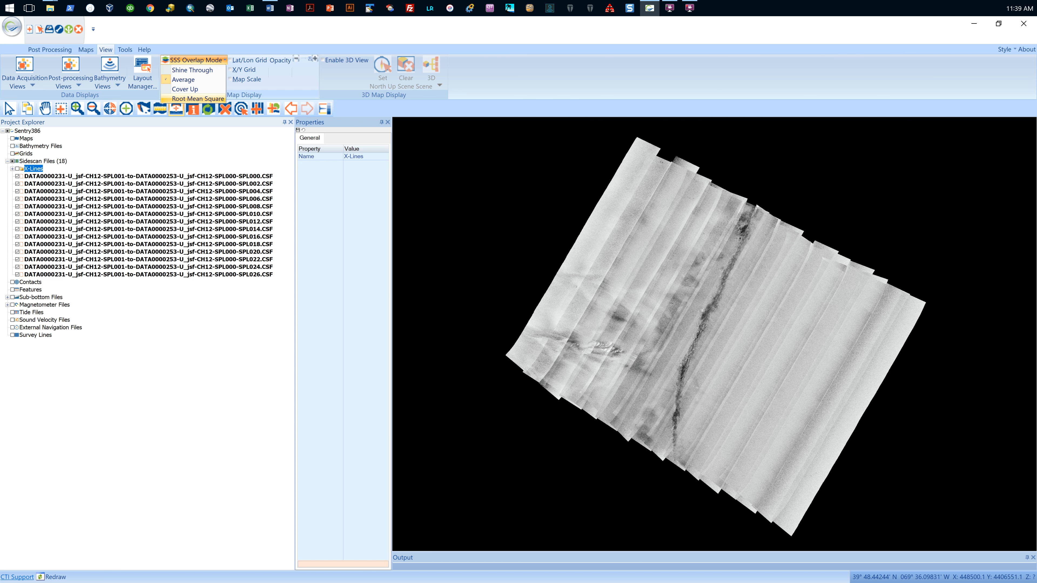
left_click(201, 99)
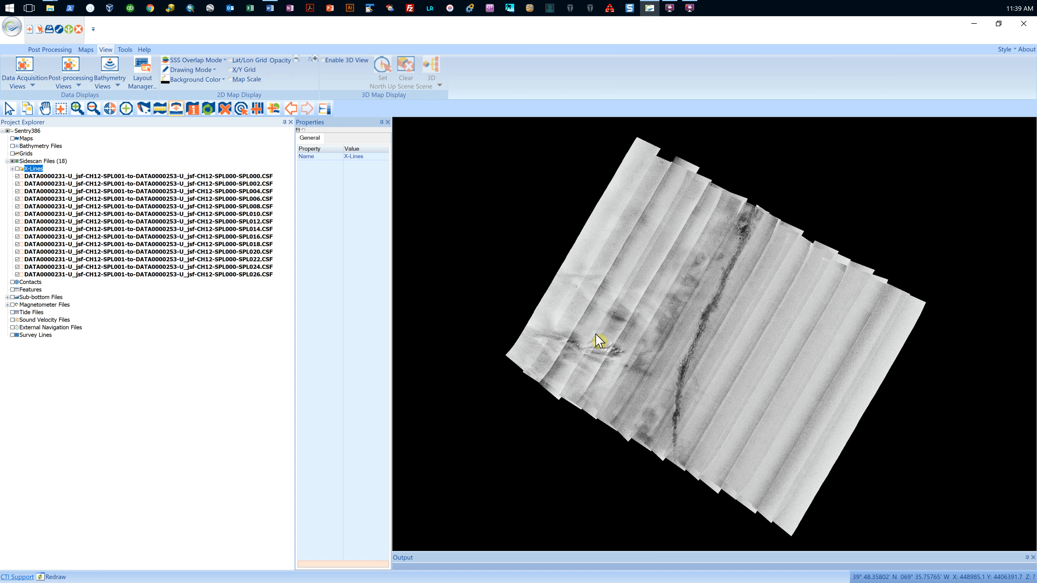
Step: Isolate the sidescan file ending in SPL010 in the map
left_click(212, 214)
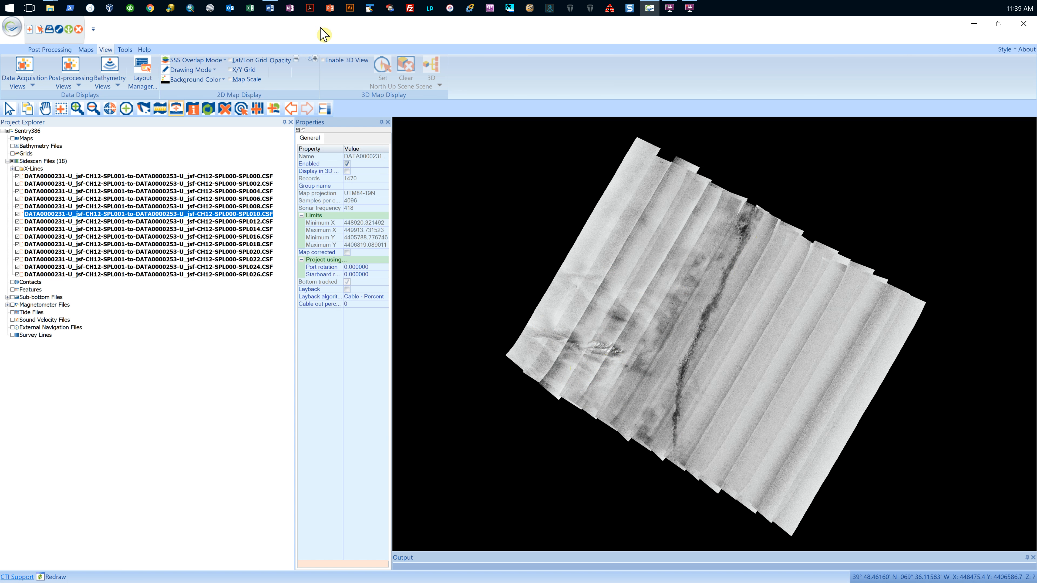
right_click(213, 214)
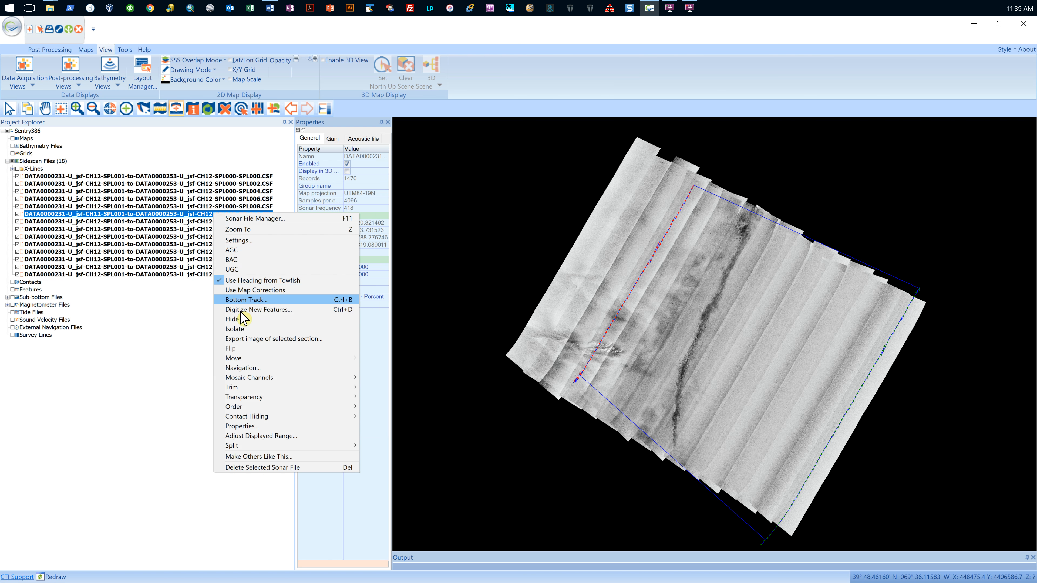
left_click(359, 200)
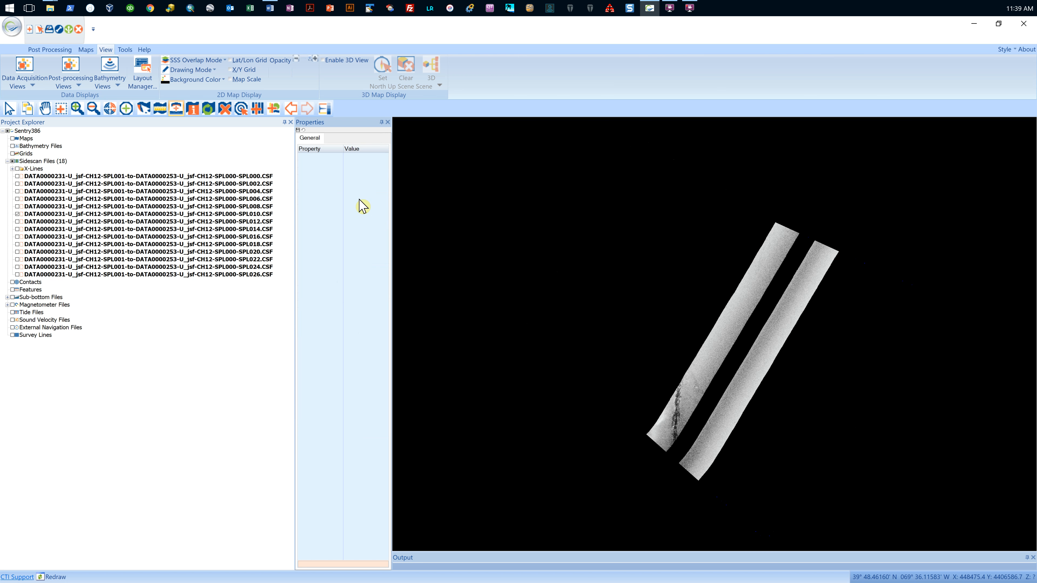
Step: Isolate the sidescan file ending in SPL012 so that it is the only line displayed in the map
left_click(68, 207)
left_click(91, 39)
right_click(61, 221)
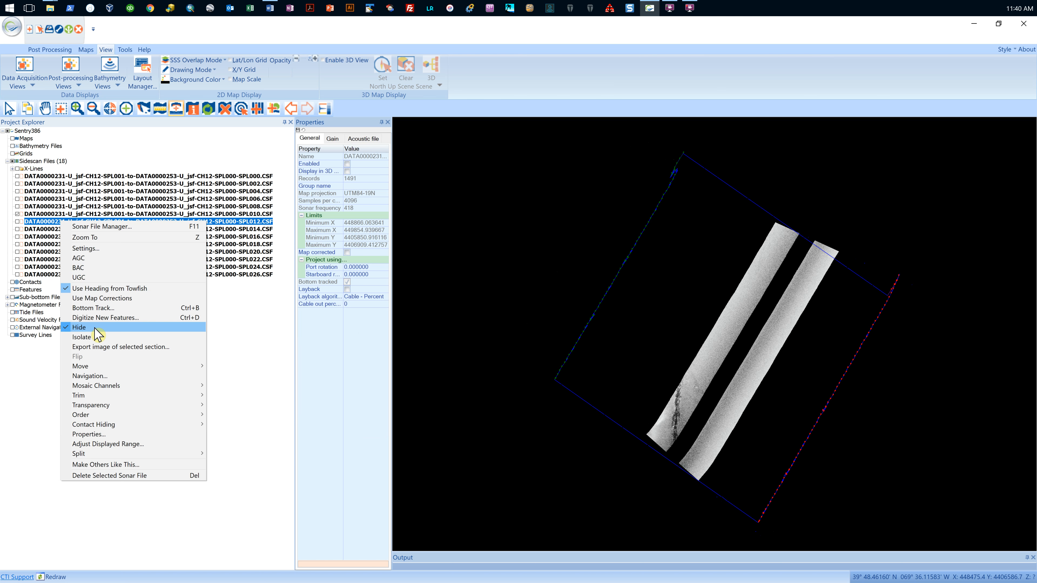
left_click(98, 337)
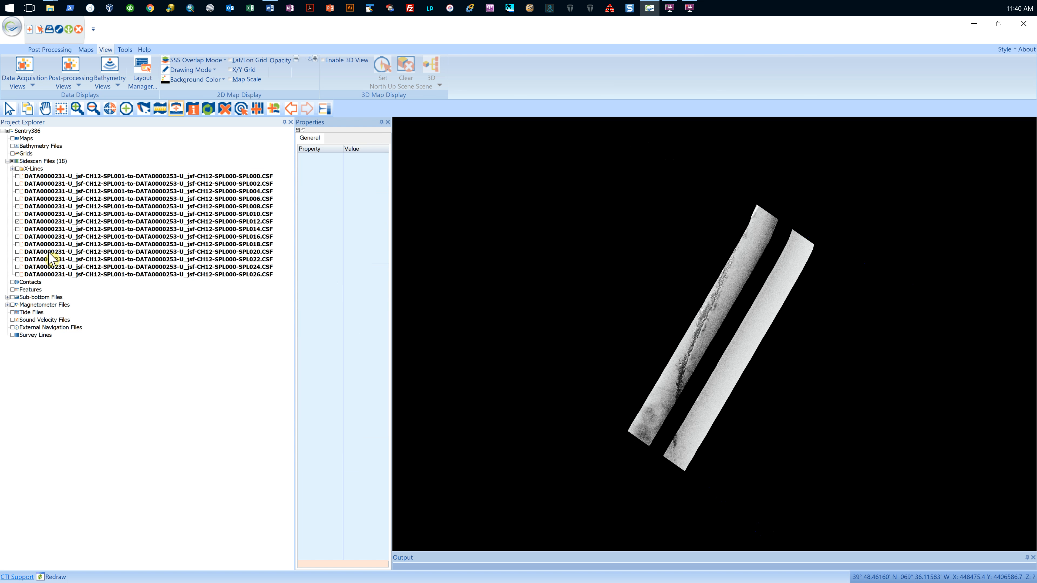
Step: Open the gain settings of the sidescan file ending in SPL012 and keep the dialog clear of the mosaic
left_click(41, 222)
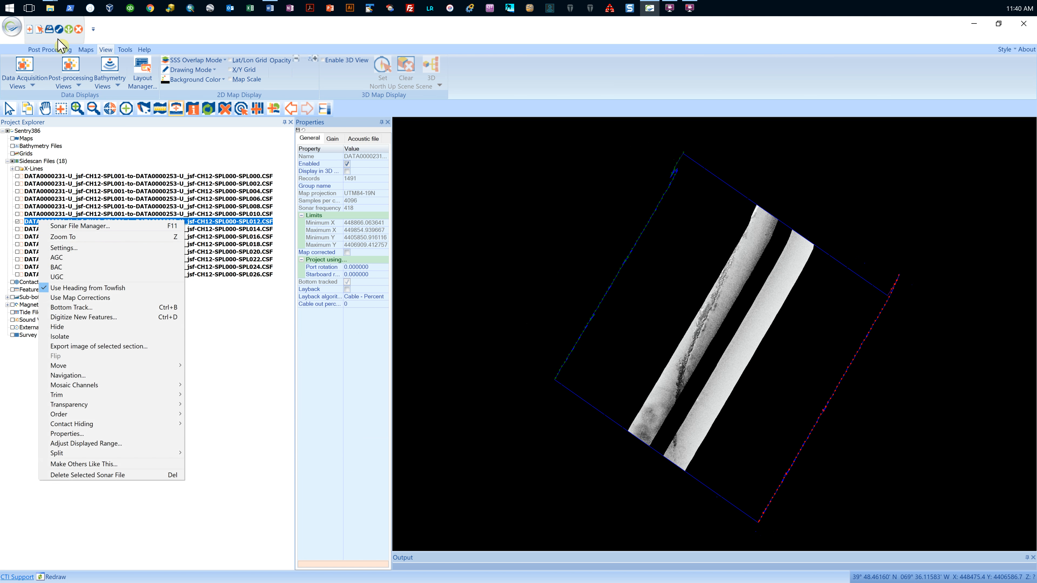
left_click(82, 248)
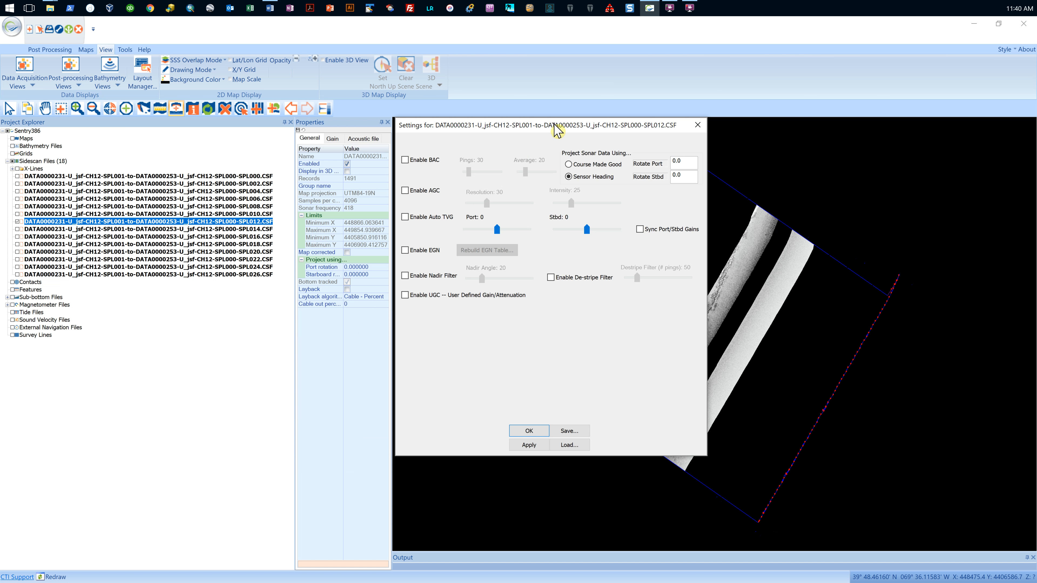
left_click_drag(558, 130, 390, 150)
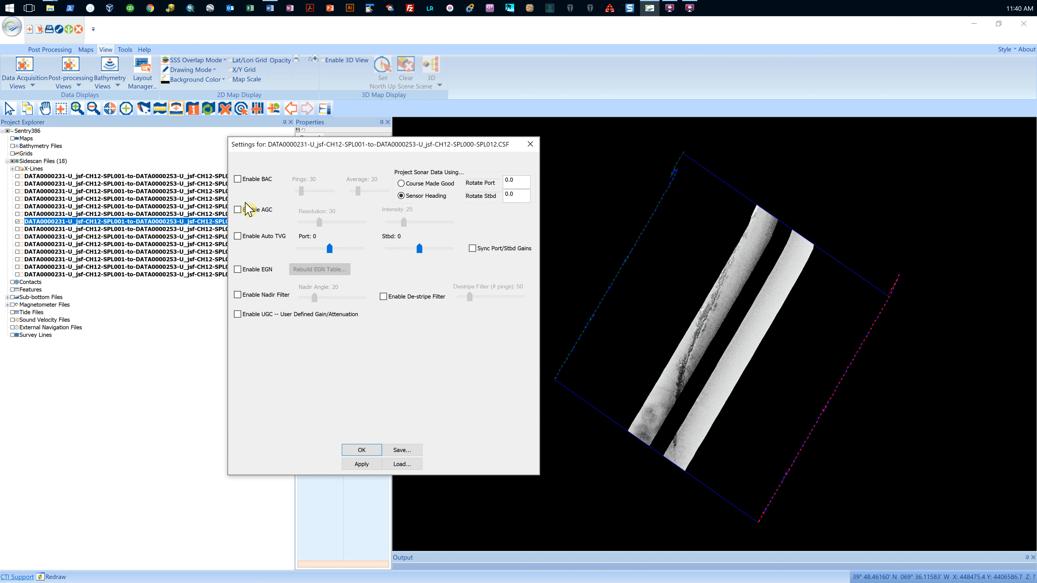
Step: Try BAC on the SPL012 line with 30 pings and an average of 20, and remove it again
left_click(237, 179)
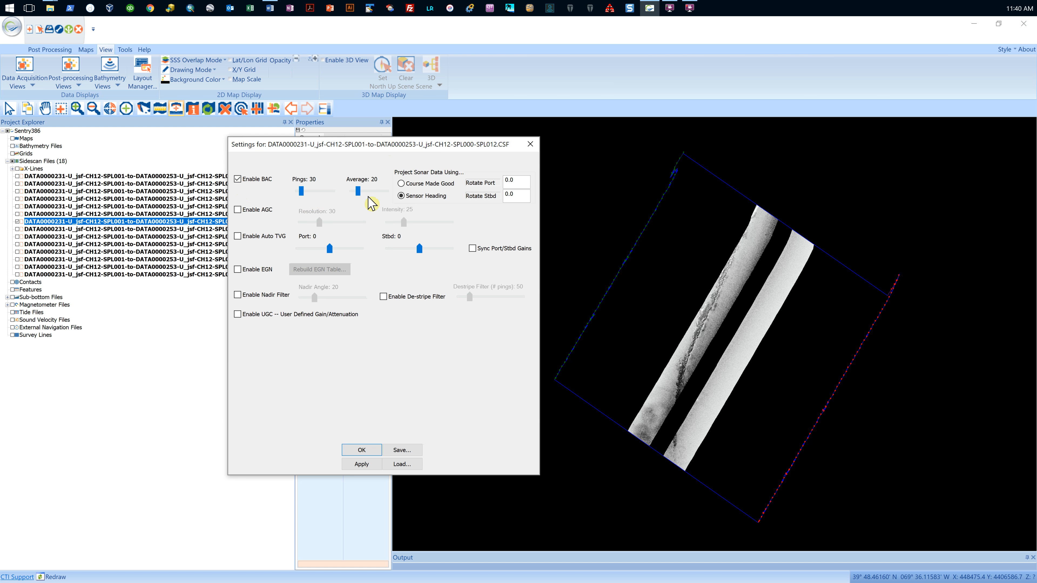
left_click(363, 466)
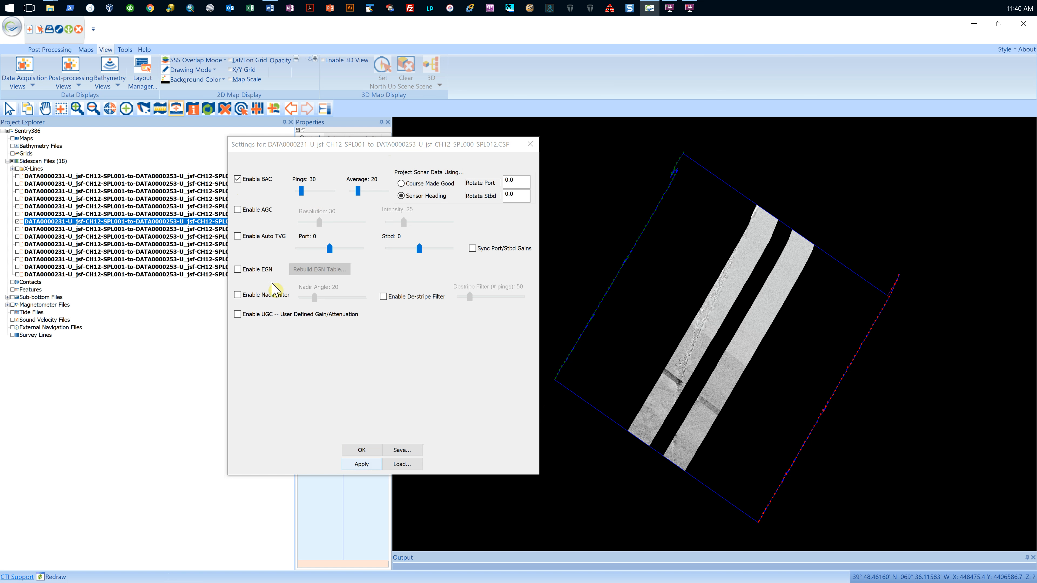
left_click(237, 179)
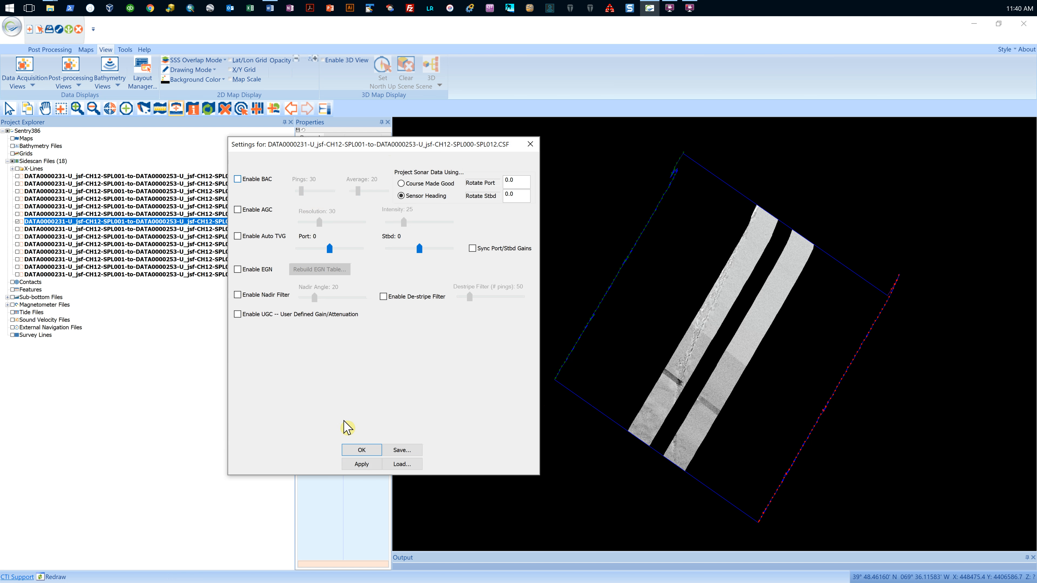
left_click(365, 466)
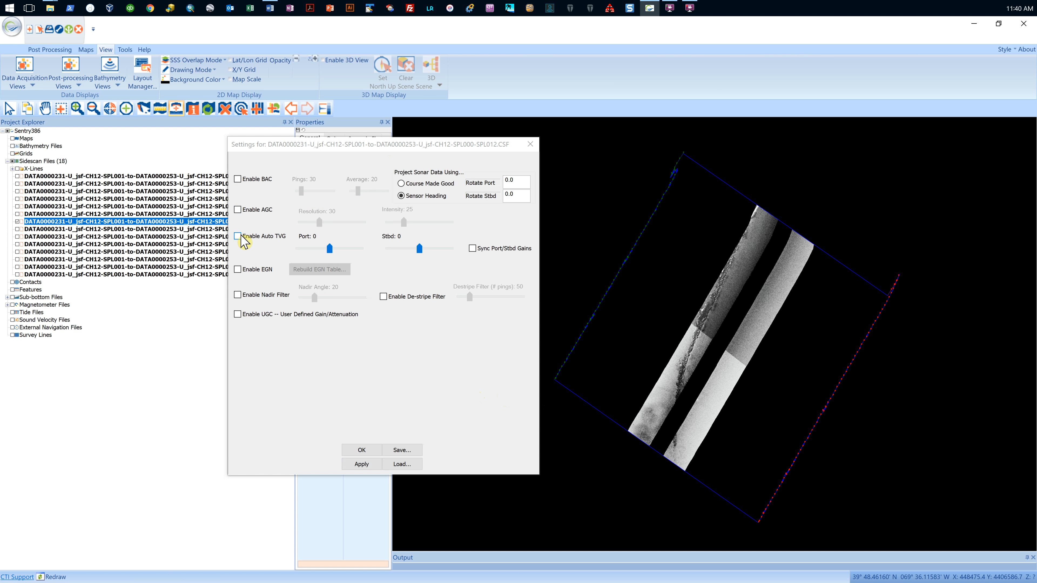
Step: Try AGC on the SPL012 line with resolution 30 and intensity 25, and apply Auto TVG in its place
left_click(241, 213)
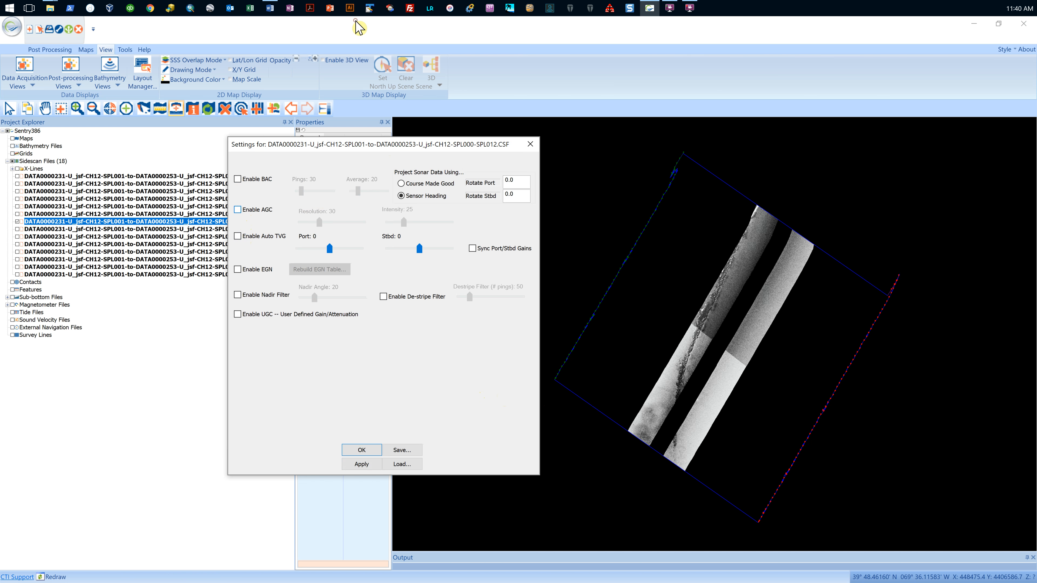
left_click(368, 466)
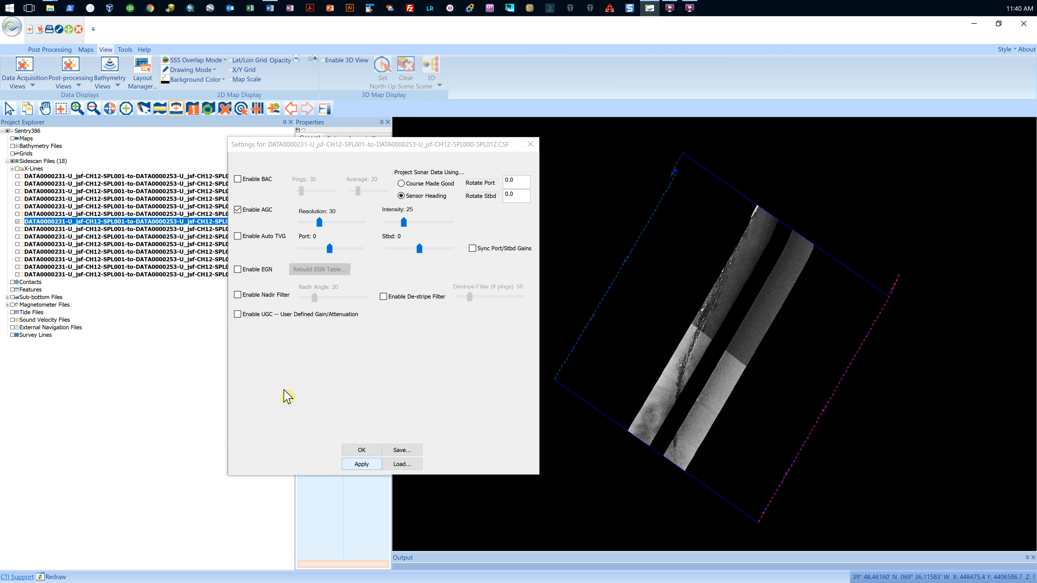
left_click(248, 241)
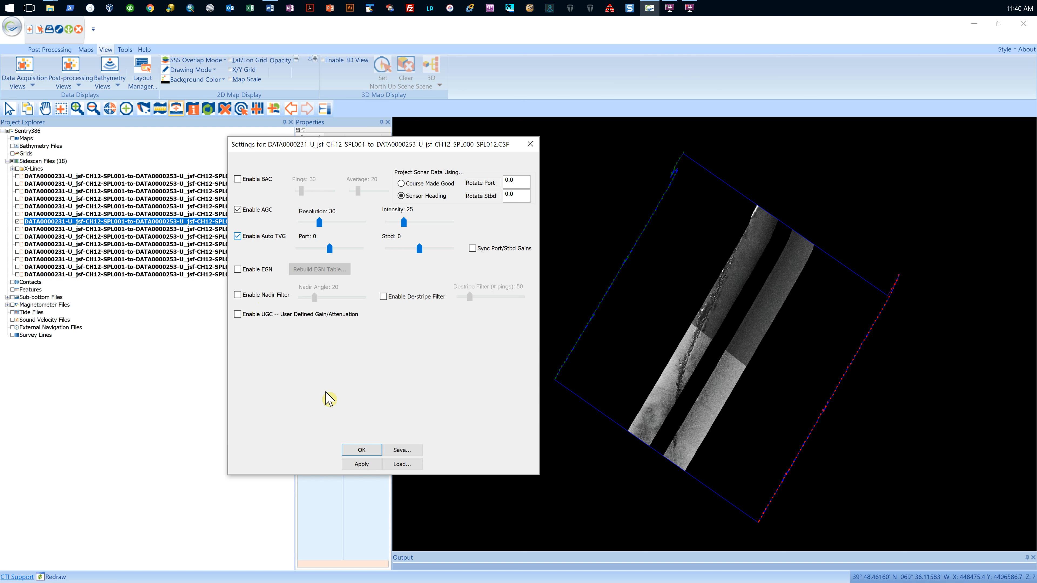
left_click(237, 210)
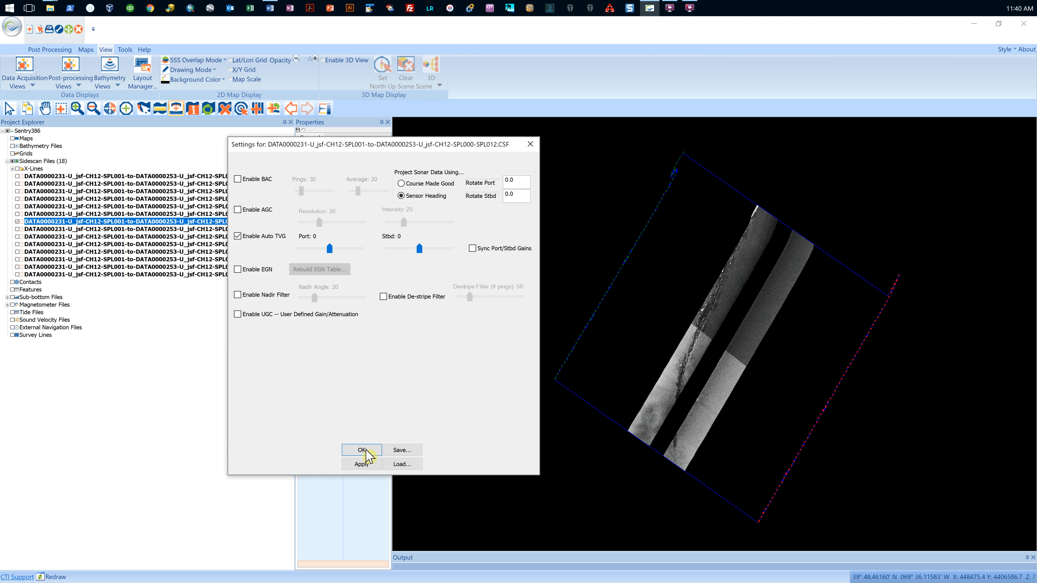
left_click(361, 464)
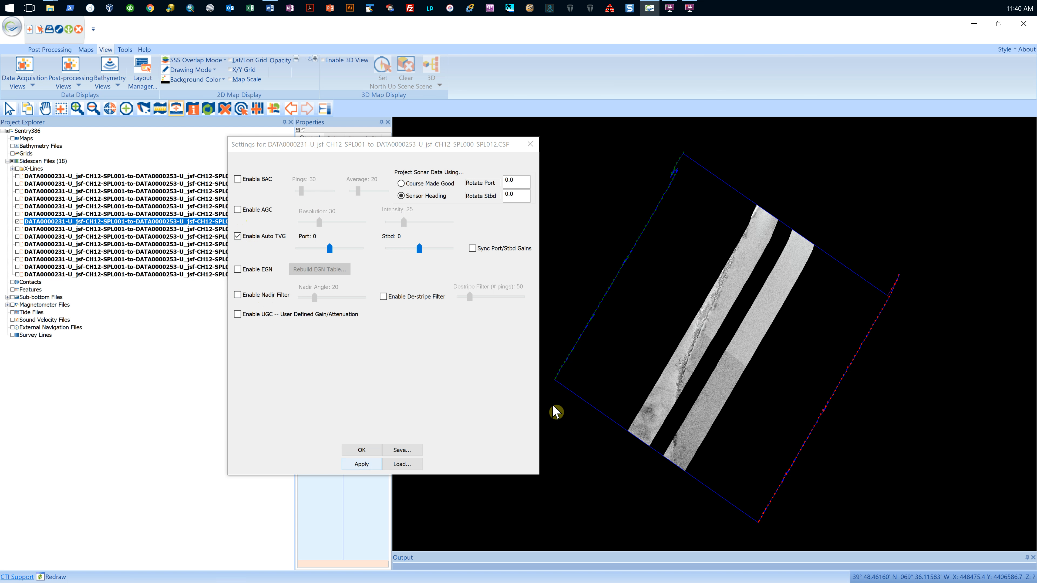
Step: Replace Auto TVG with EGN on the SPL012 line and rebuild the EGN table from all the listed sonar files
left_click(239, 269)
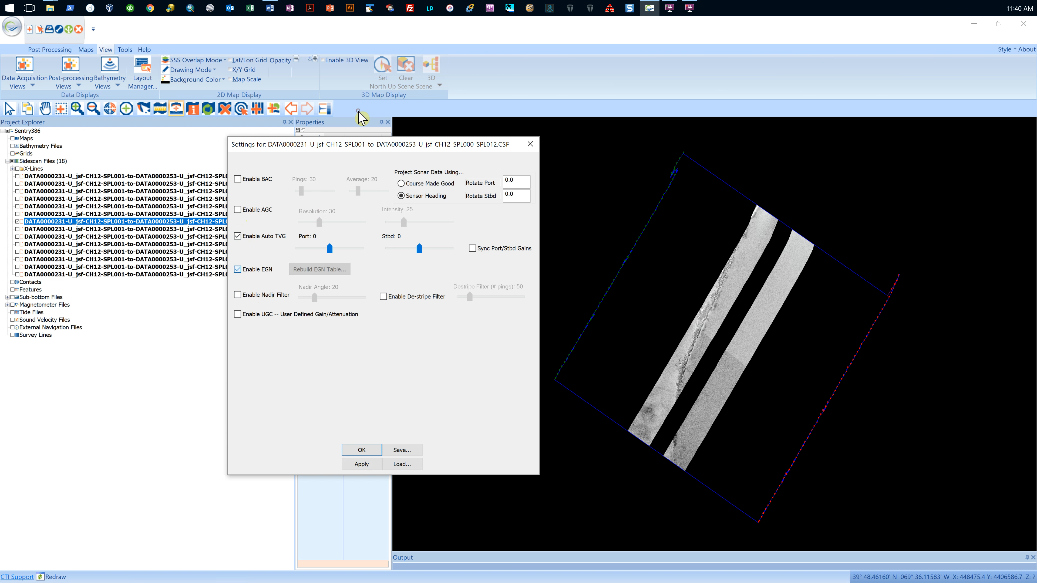
left_click(240, 237)
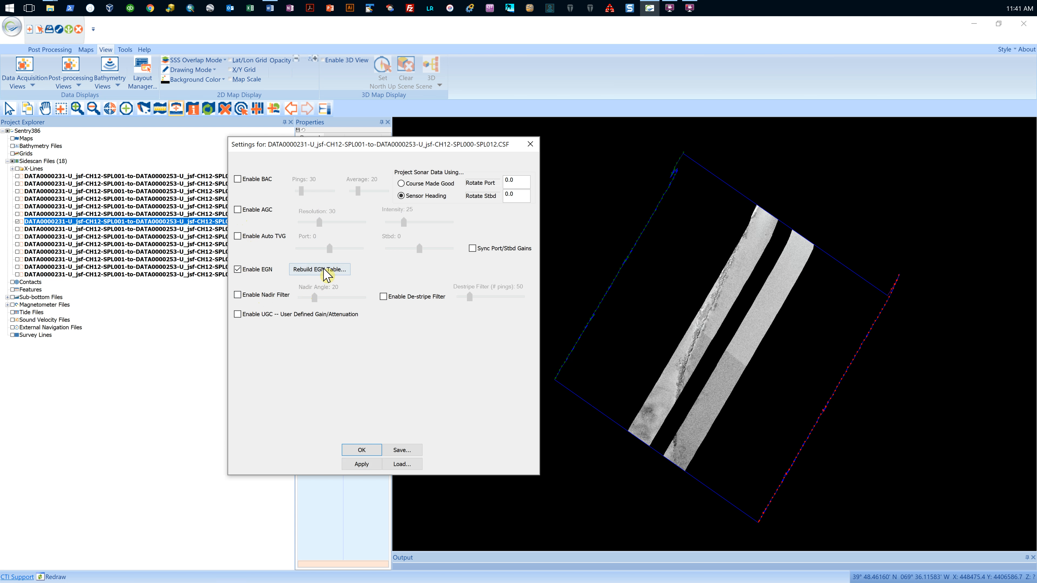
left_click(332, 270)
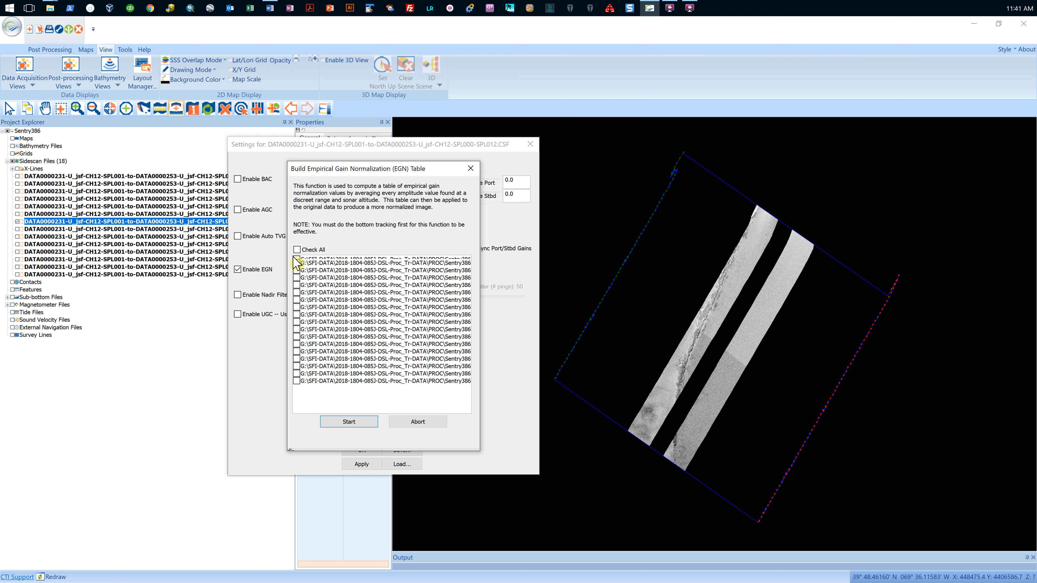
left_click(297, 249)
left_click(350, 423)
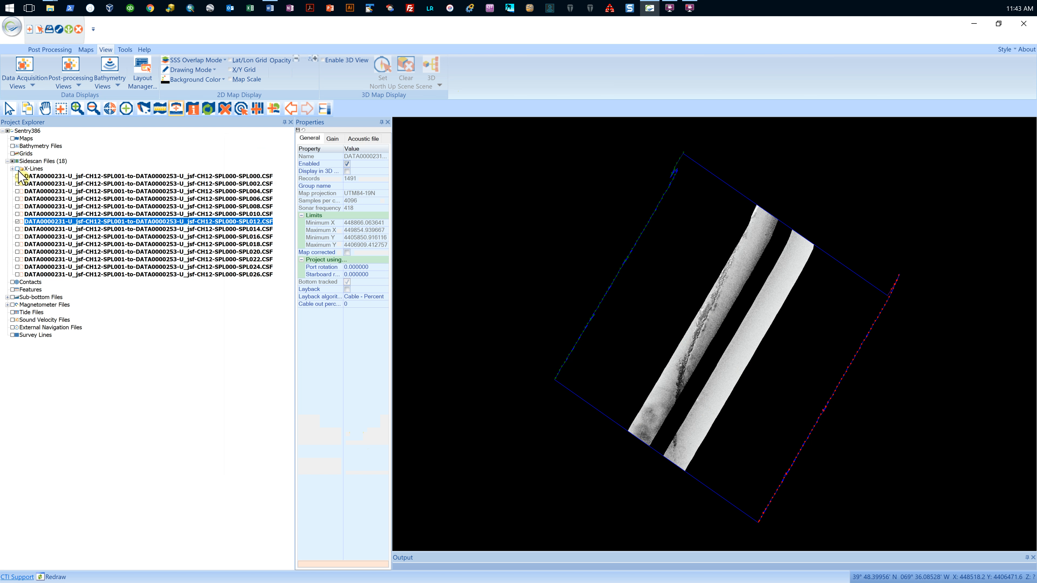
Step: Redisplay all the sidescan files in the map except the X-Lines group
left_click(43, 161)
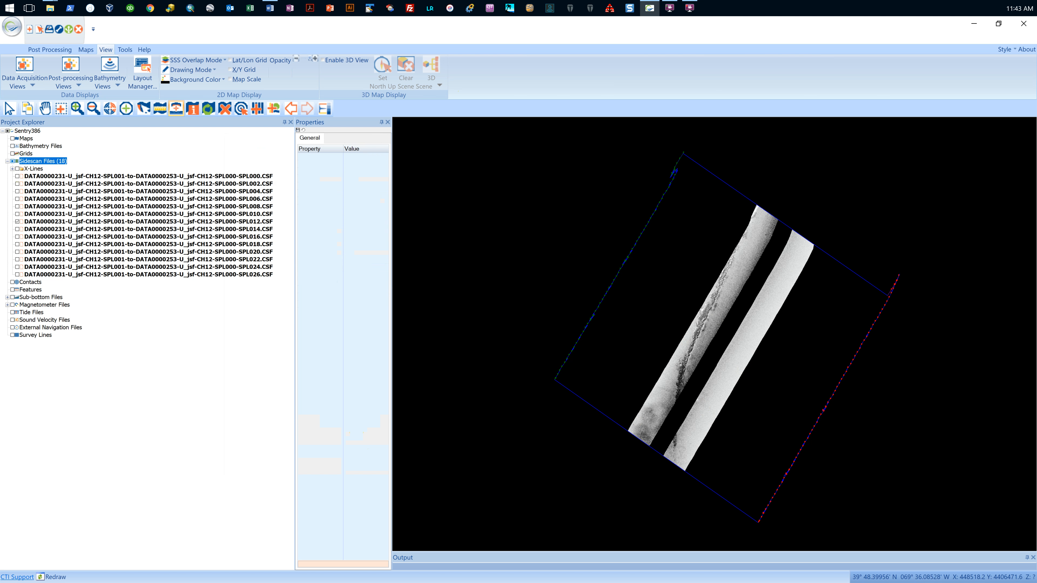
left_click(17, 169)
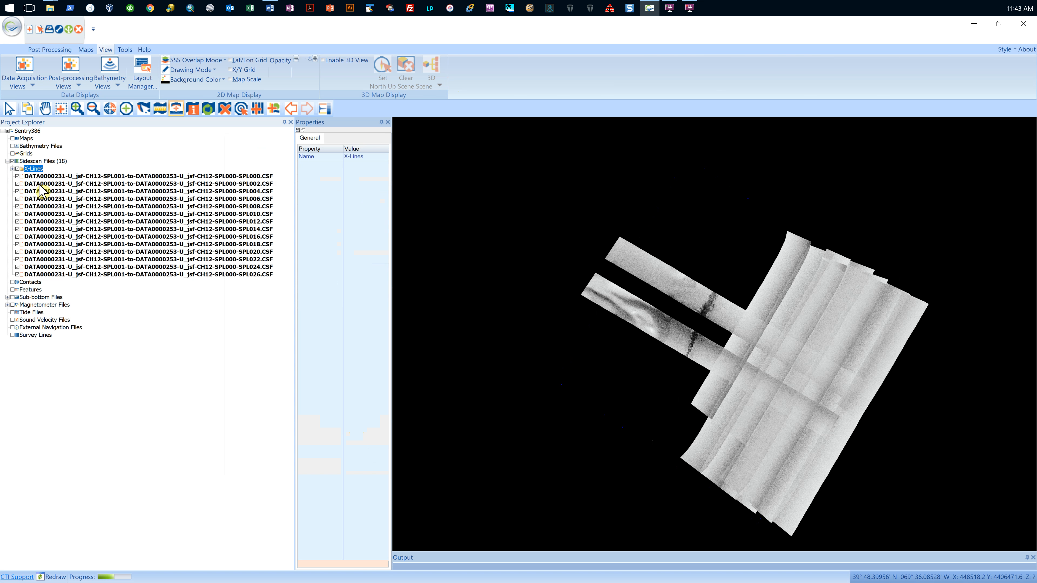
left_click(18, 169)
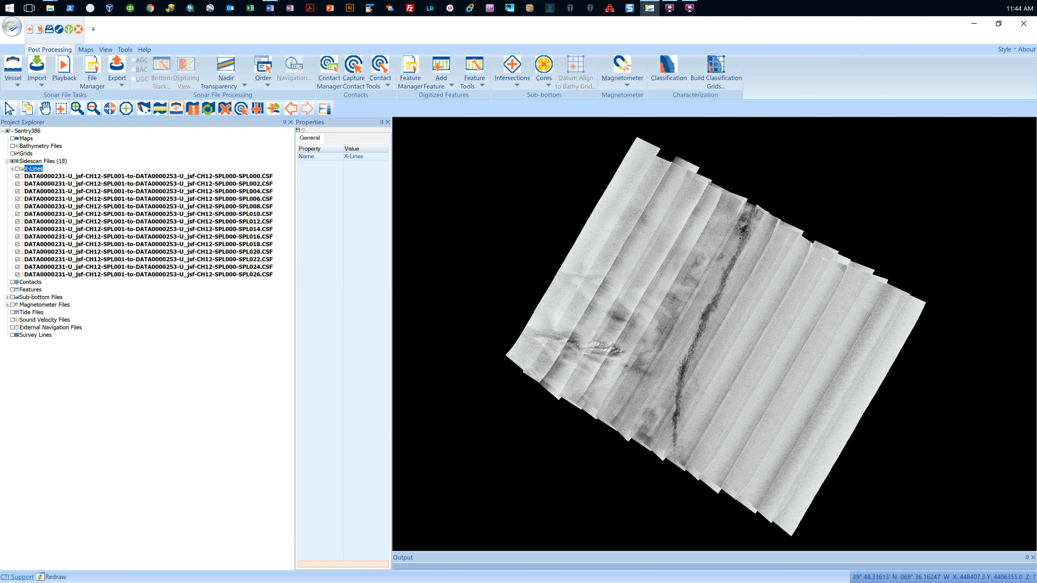
Step: Start saving the project as a geo image with GeoTIFF as the output file type
left_click(117, 75)
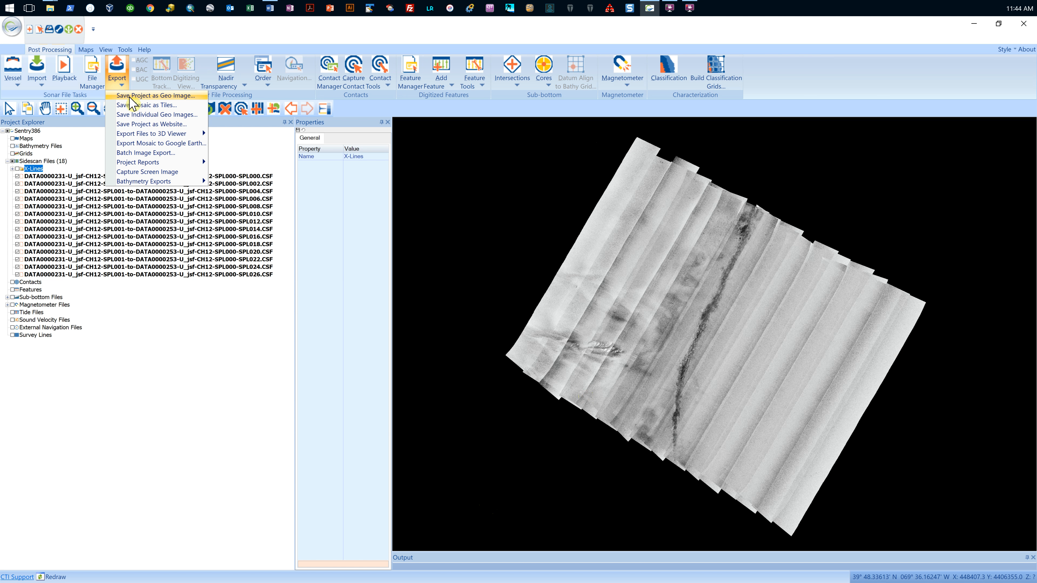
left_click(129, 96)
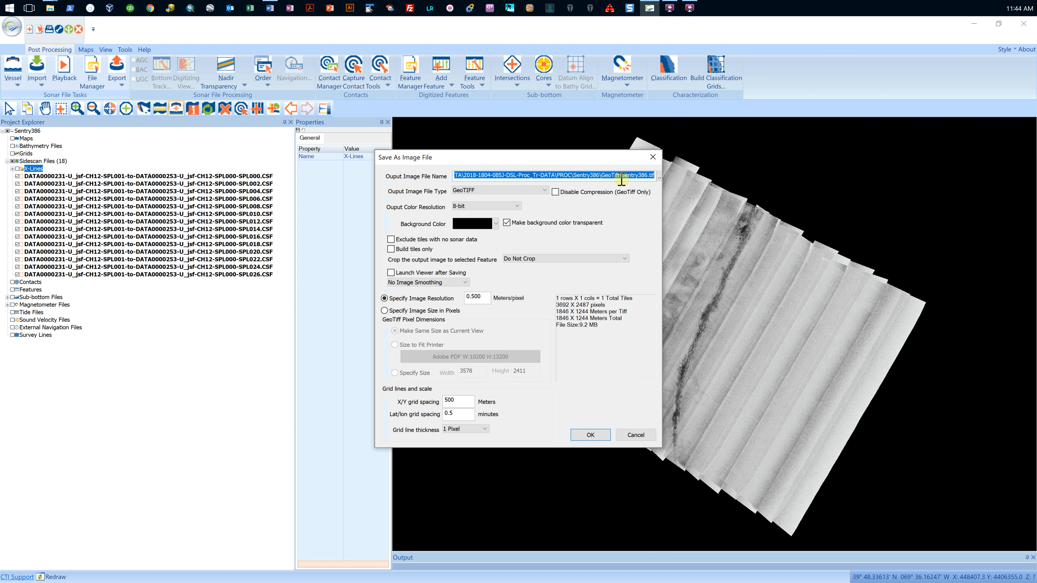
left_click(545, 190)
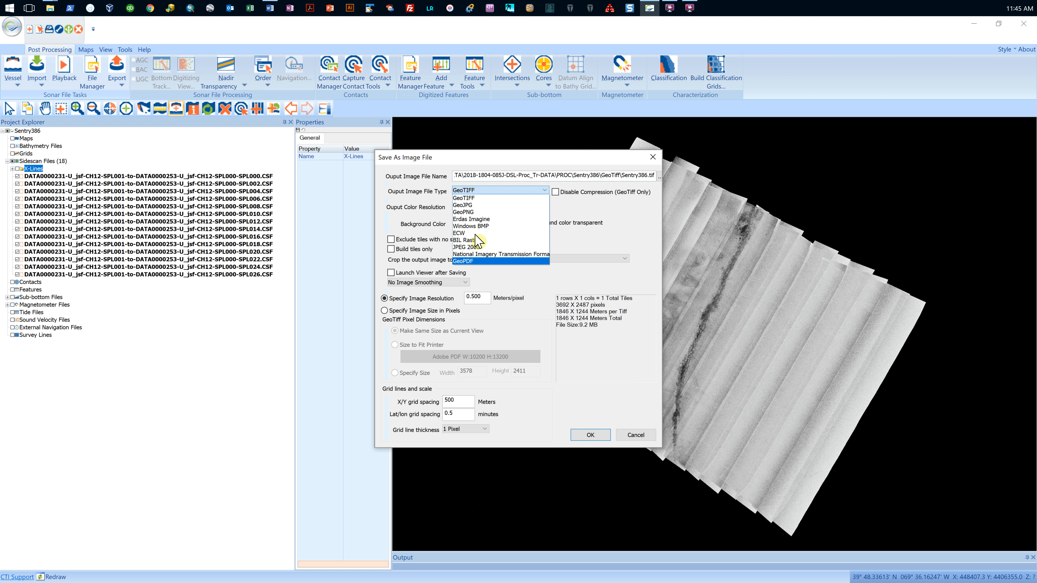
left_click(472, 198)
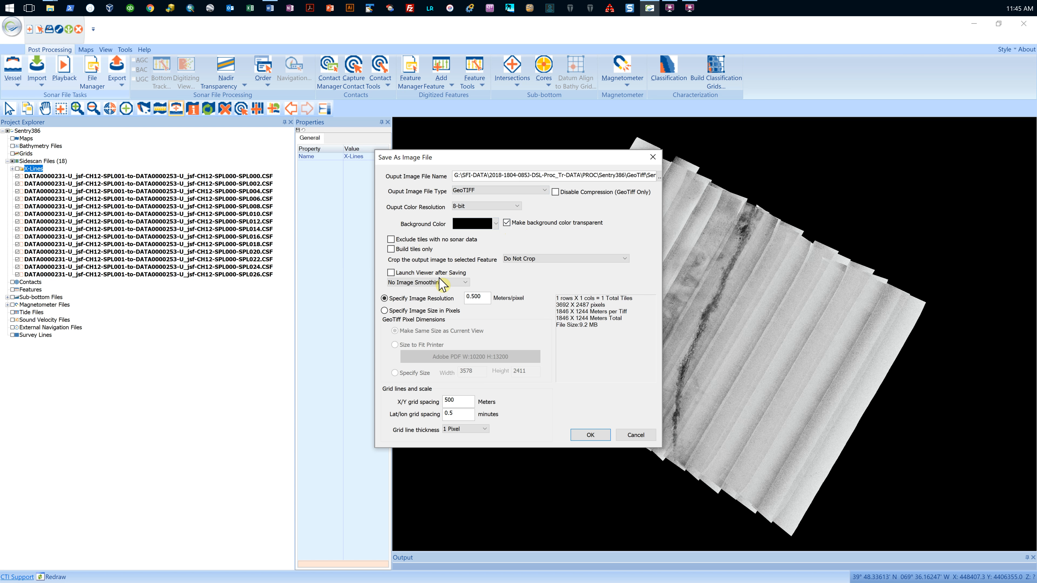
Step: Set the image resolution to 0.25 meters per pixel, and the X/Y and lat/lon grid spacings to 0
left_click(474, 298)
type("2")
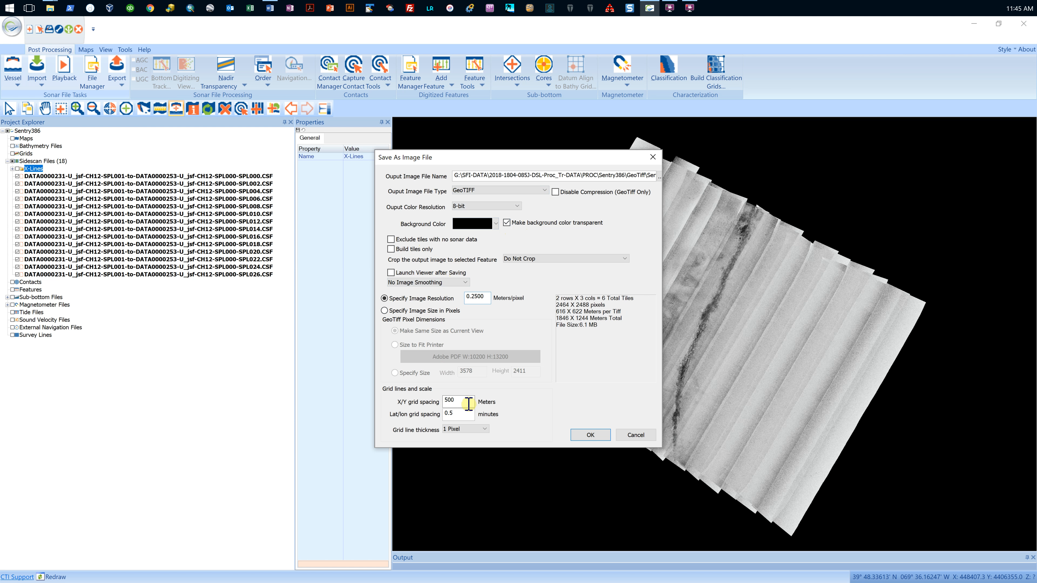
mouse_move(468, 404)
left_mouse_down()
mouse_move(414, 407)
mouse_move(465, 415)
left_mouse_up()
type("00")
Step: Set the image resolution to 0.2 meters per pixel and export the GeoTIFF mosaic
left_click(479, 298)
key("BackSpace")
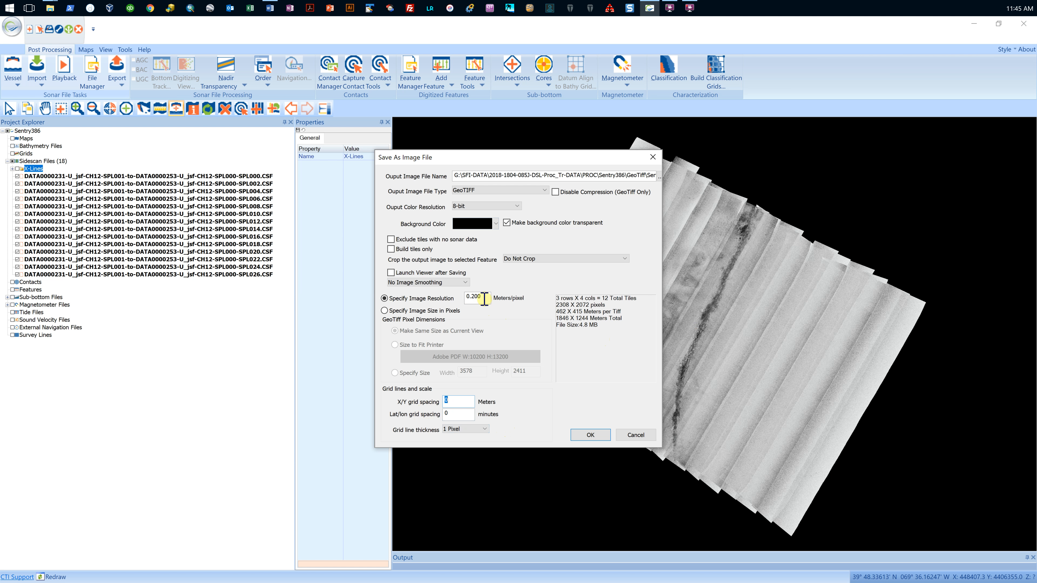
left_click(727, 154)
left_click(591, 435)
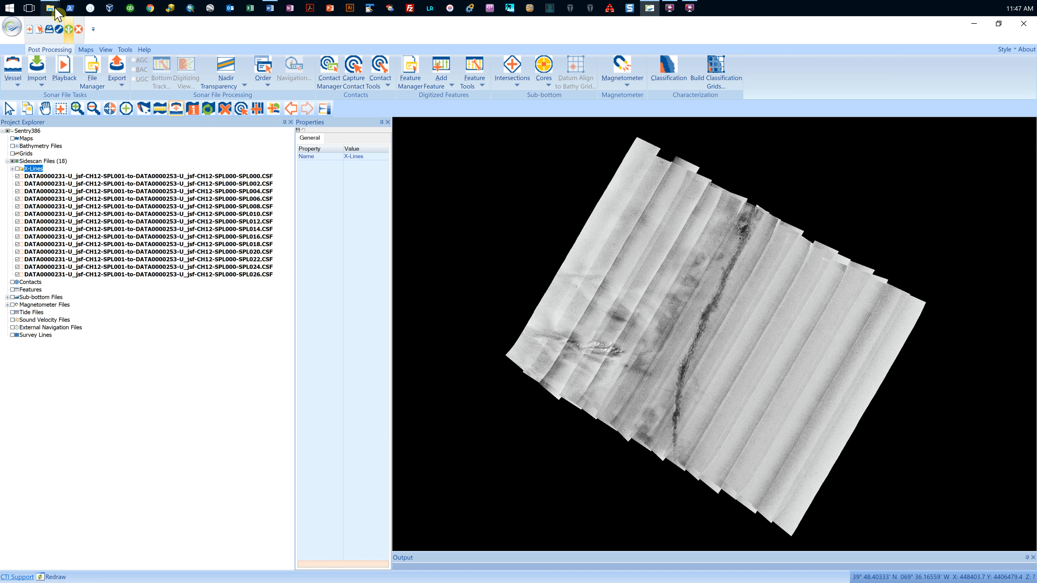
Step: Switch to File Explorer and open the GeoTiff folder inside the Sentry386 project folder
mouse_move(55, 12)
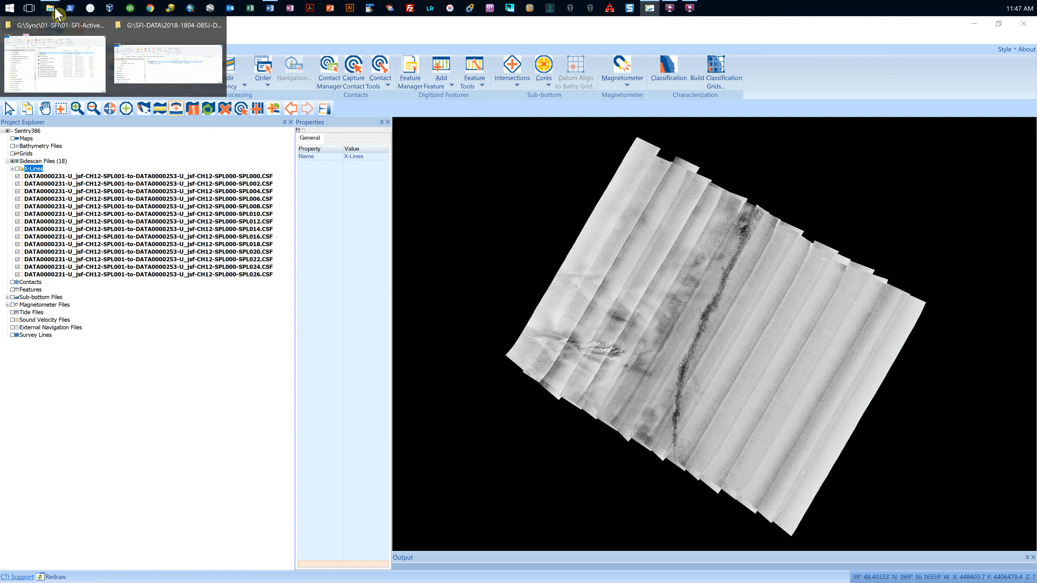
left_click(168, 73)
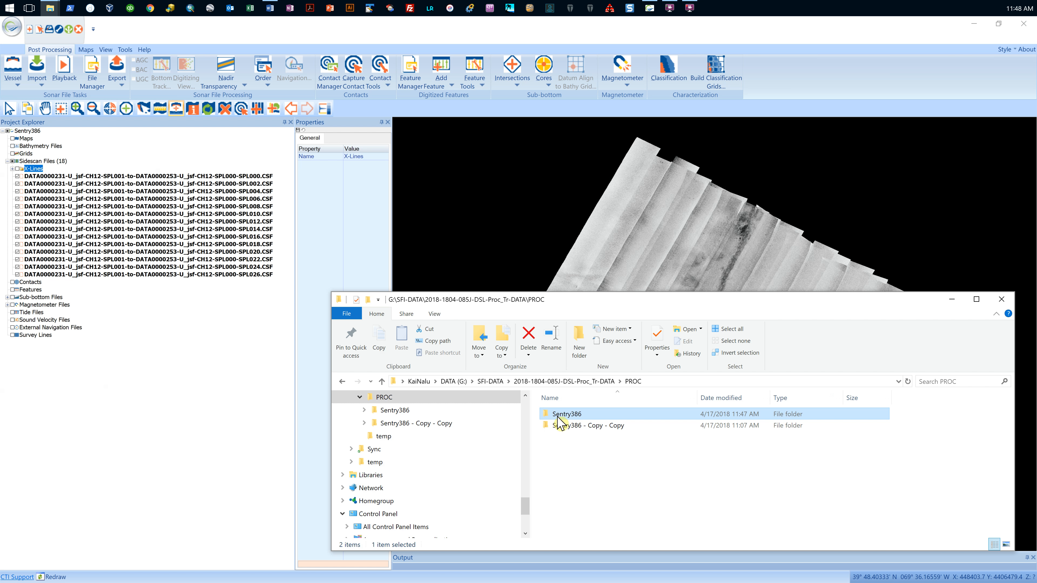
double_click(559, 417)
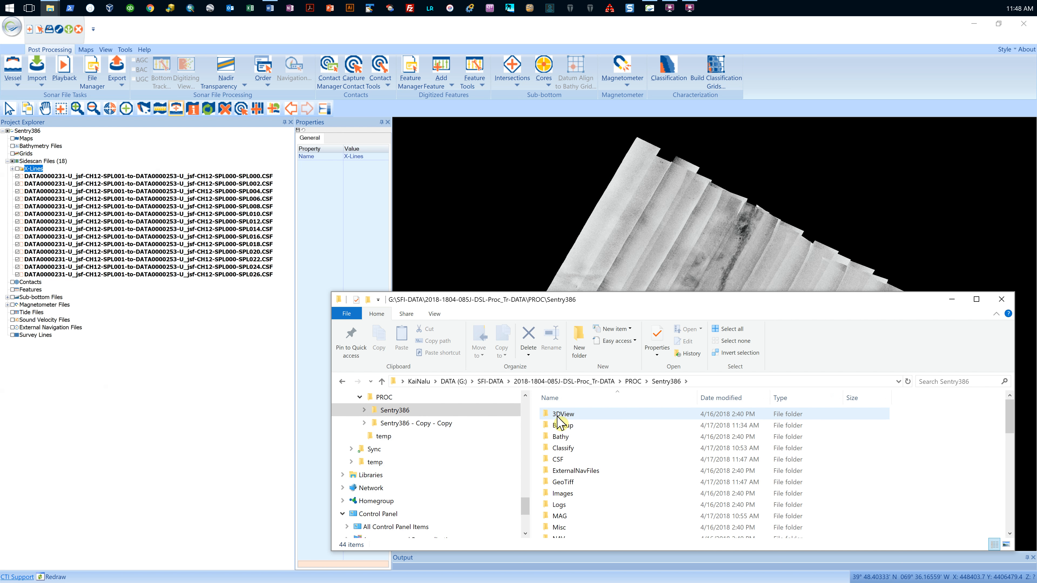
double_click(562, 483)
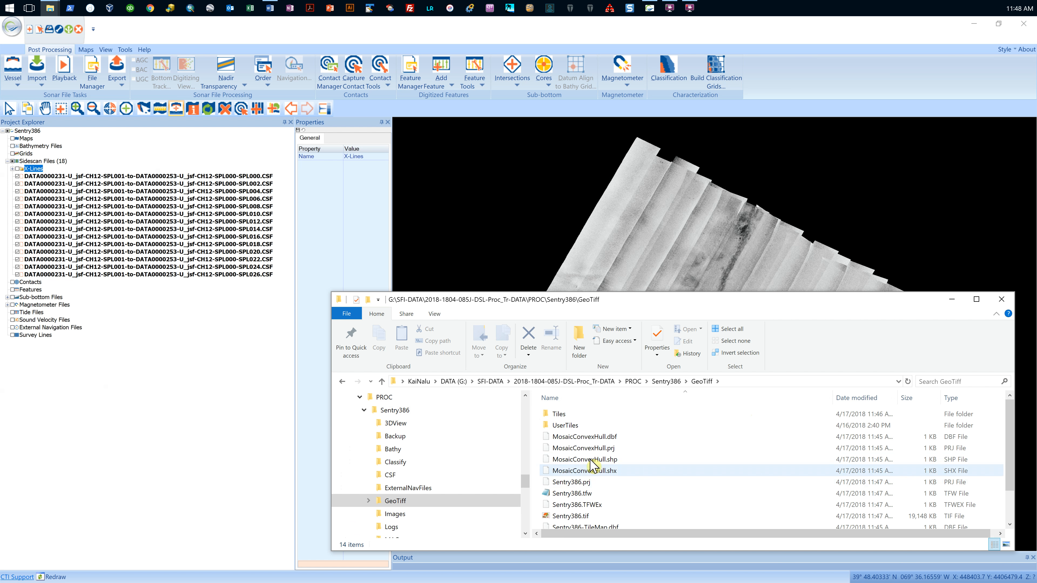
Step: View the exported Sentry386.tif mosaic, close the image and return to the SonarWiz project
scroll(590, 464, "down", 1)
left_click(570, 485)
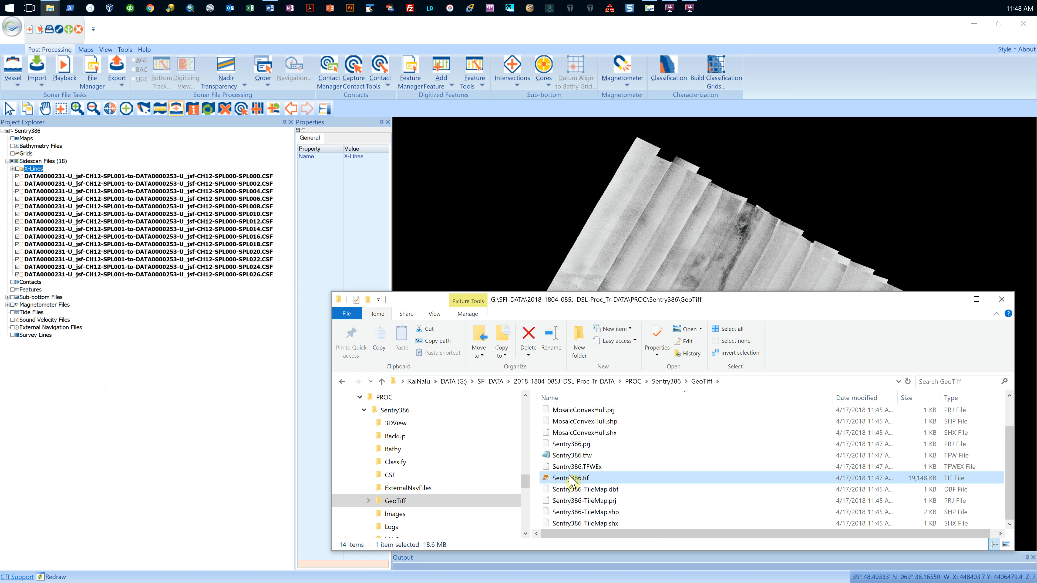
double_click(574, 482)
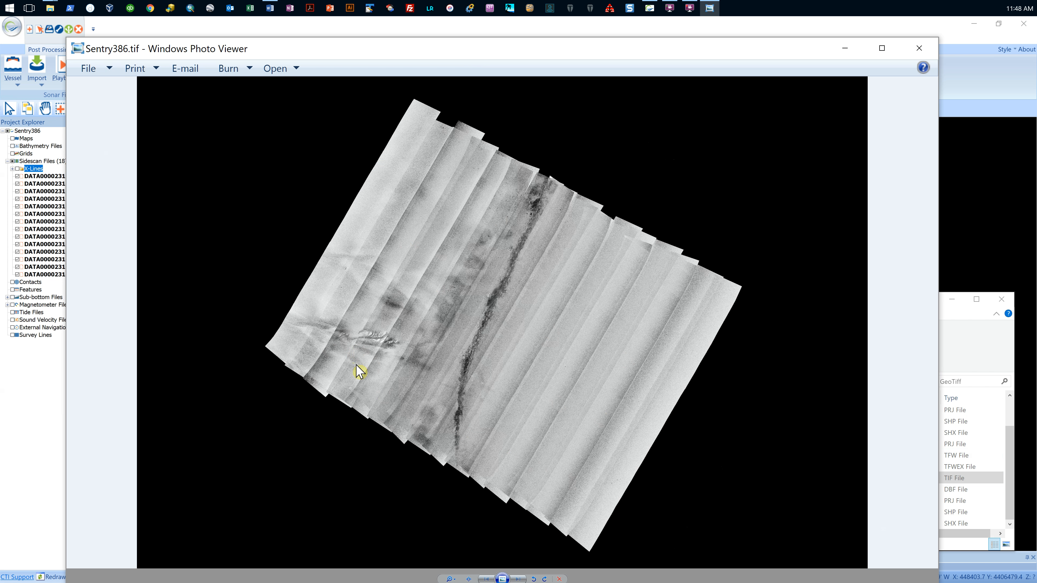
left_click(919, 48)
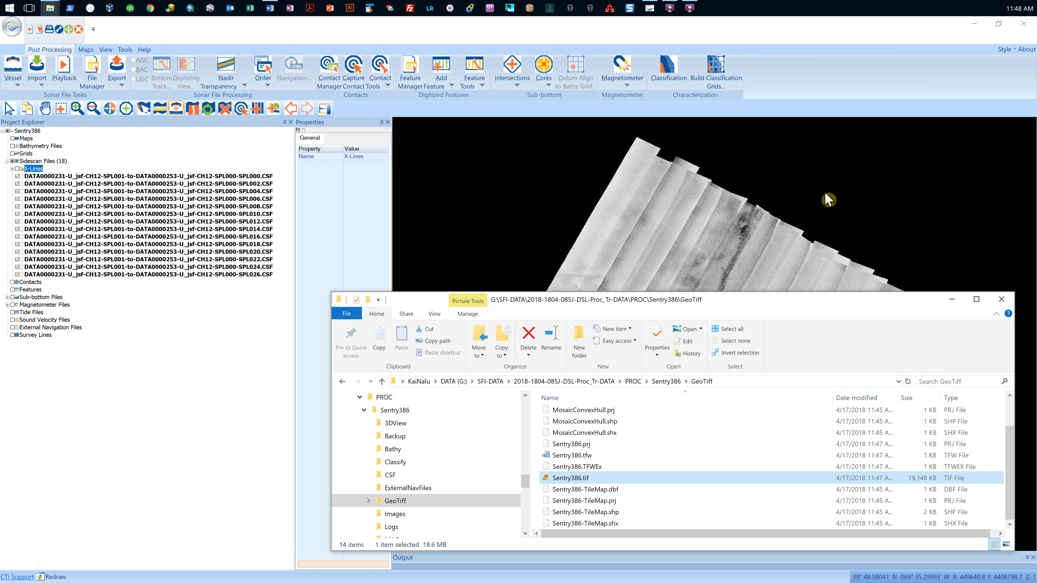
left_click(823, 37)
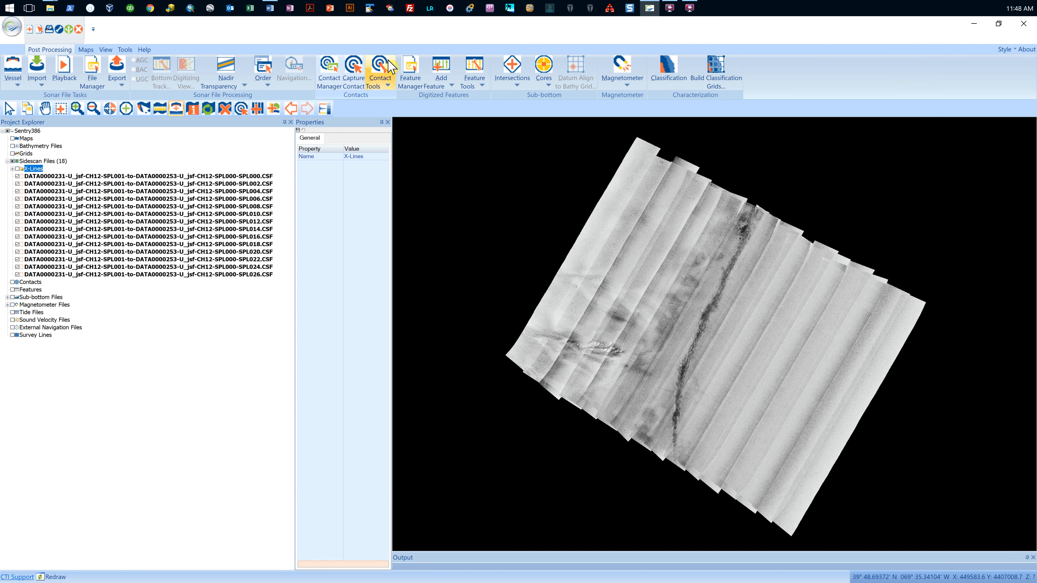
Step: Isolate the sidescan file ending in SPL010 in the map
right_click(232, 213)
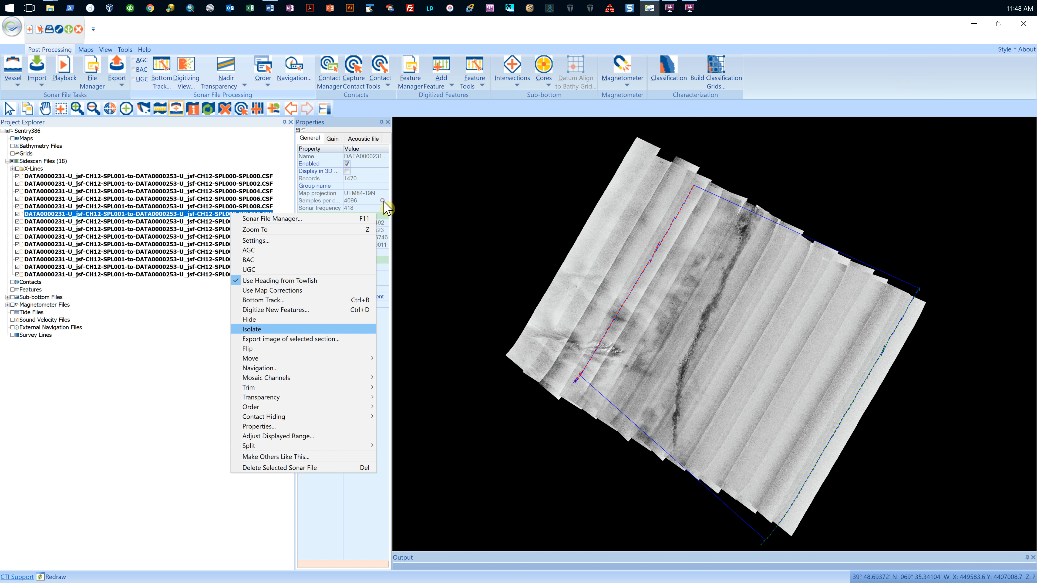
left_click(257, 332)
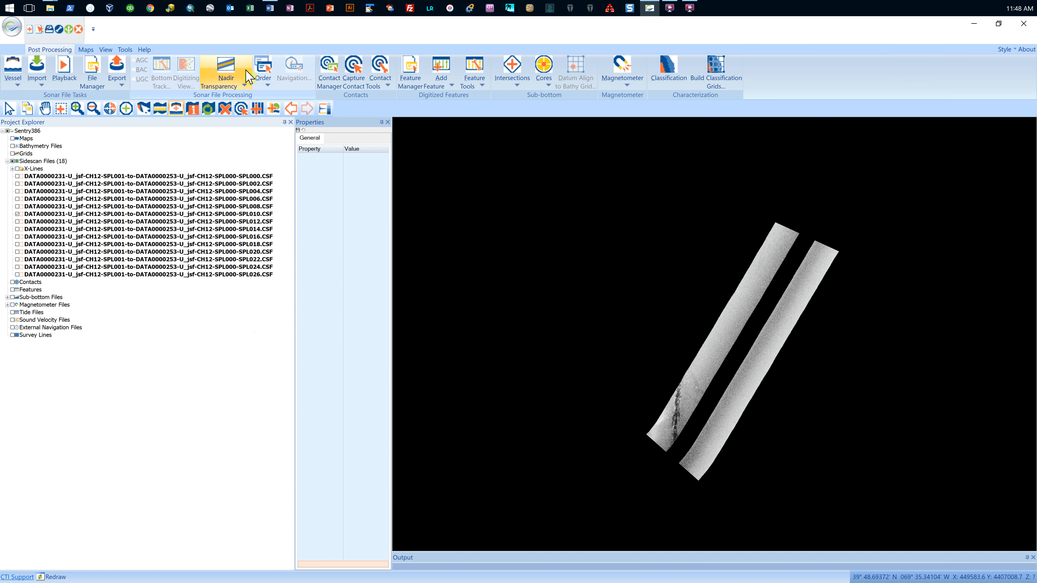
Step: Clear the nadir transparency on all sidescan files in the project
right_click(184, 178)
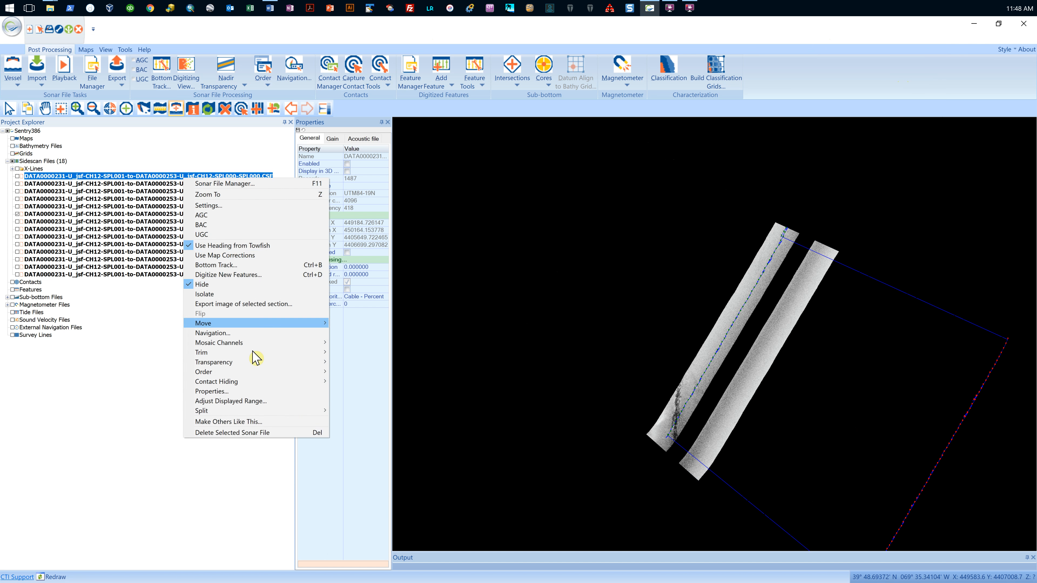
mouse_move(334, 362)
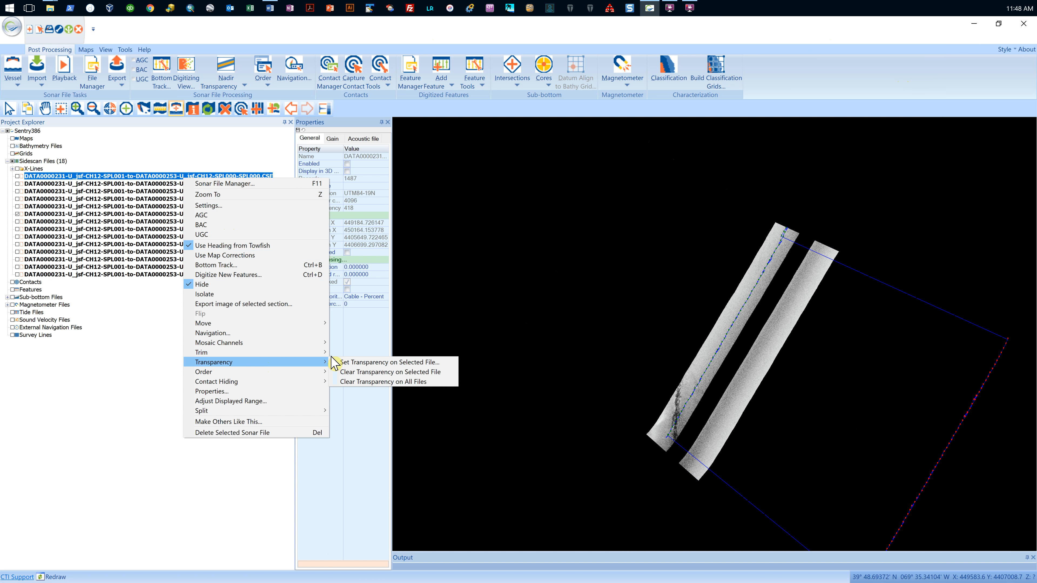
left_click(352, 383)
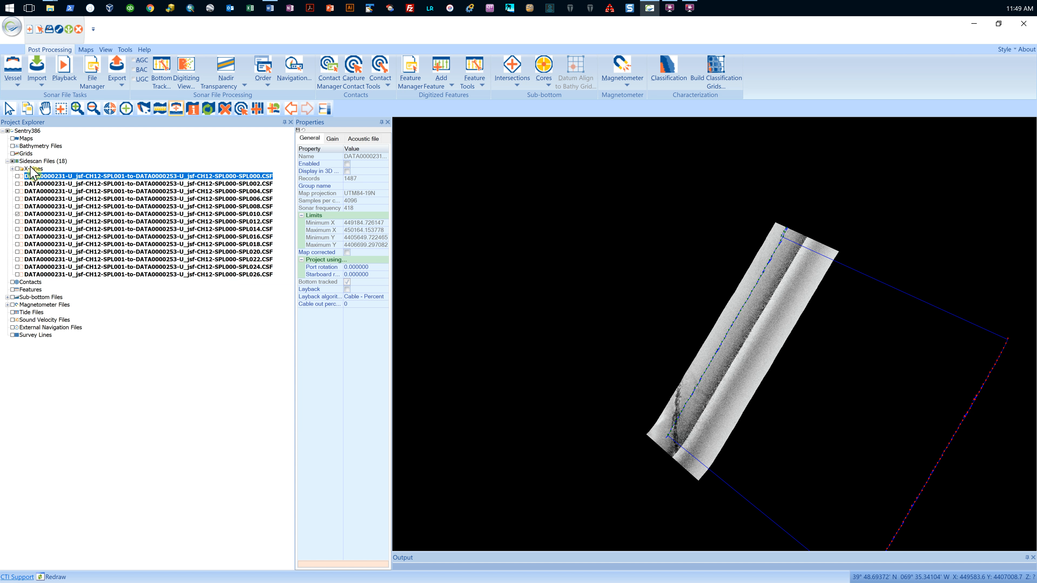
Step: Enable all sidescan files, including the X-Lines group, for display in the map
left_click(13, 161)
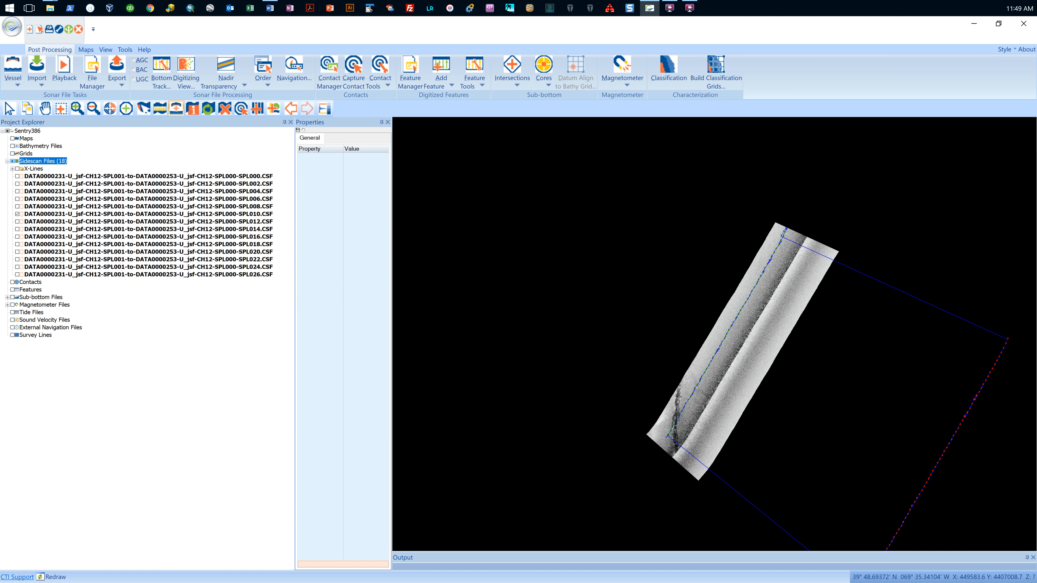
left_click(18, 170)
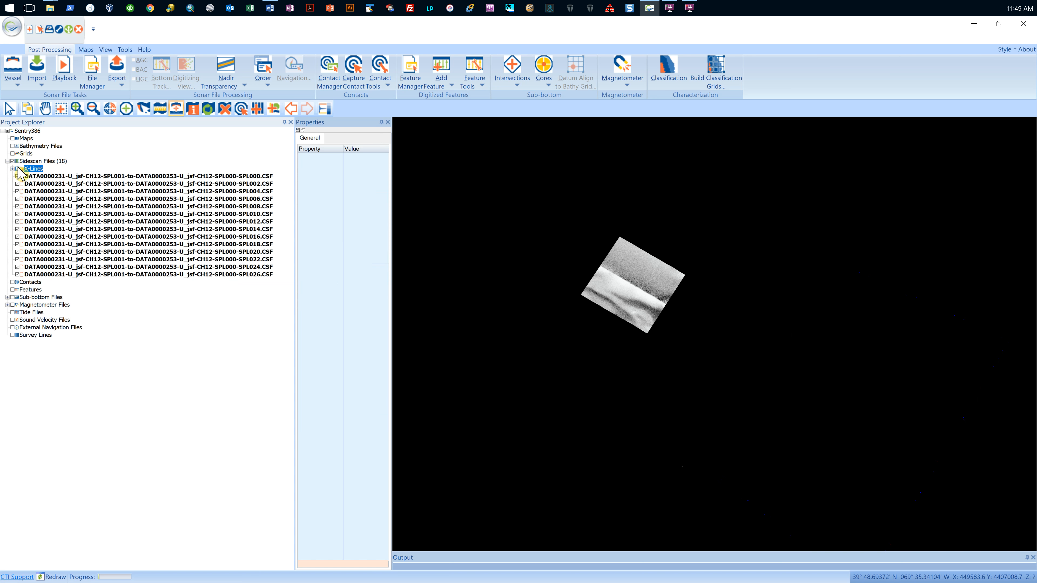
left_click(18, 169)
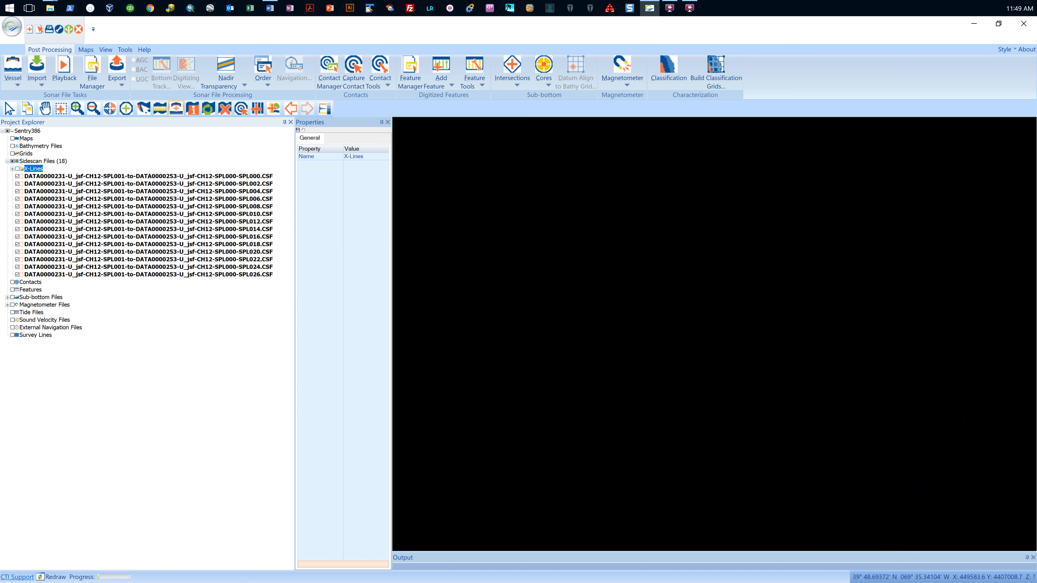
left_click(17, 169)
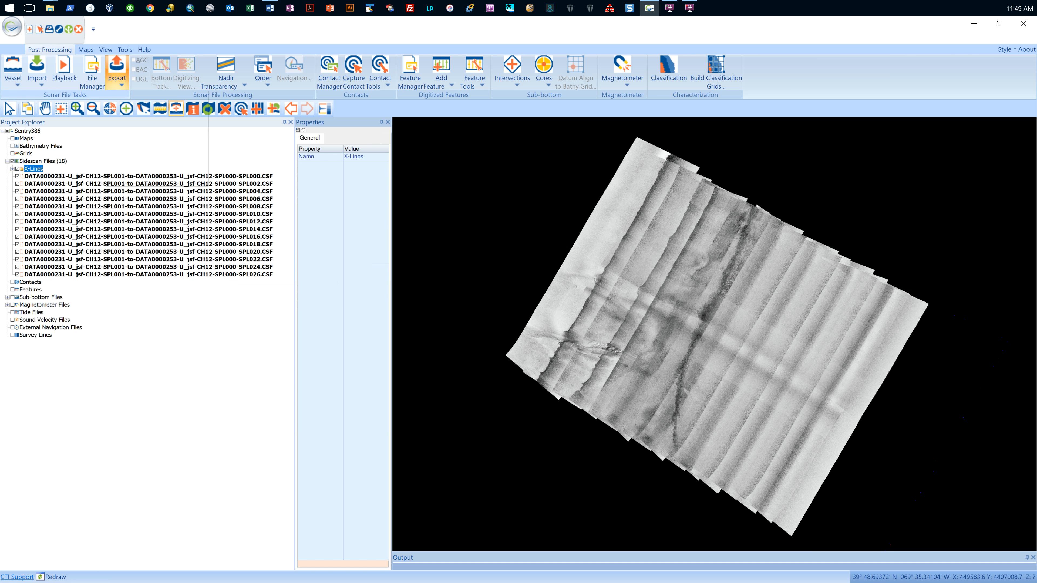
Step: Export individual GeoTIFFs for each enabled file with a transparent background and both X/Y and lat/lon grid spacing set to 0
left_click(116, 82)
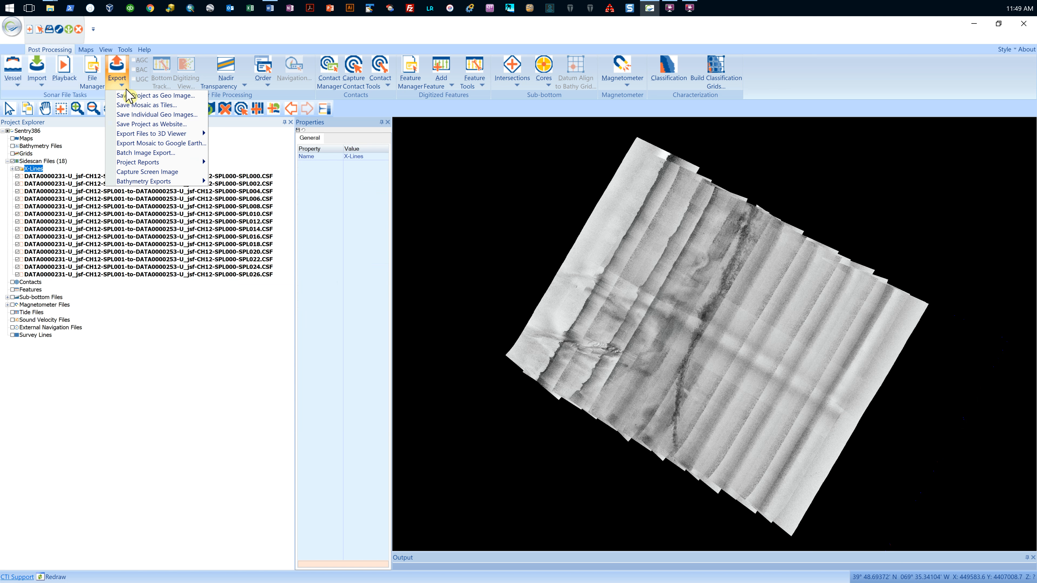
left_click(174, 116)
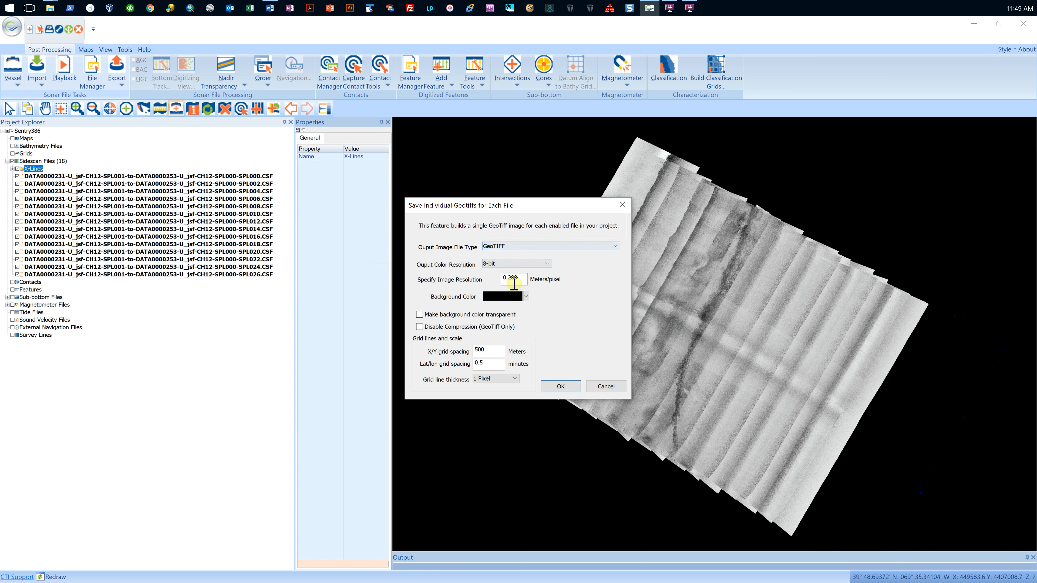
left_click_drag(531, 212, 480, 116)
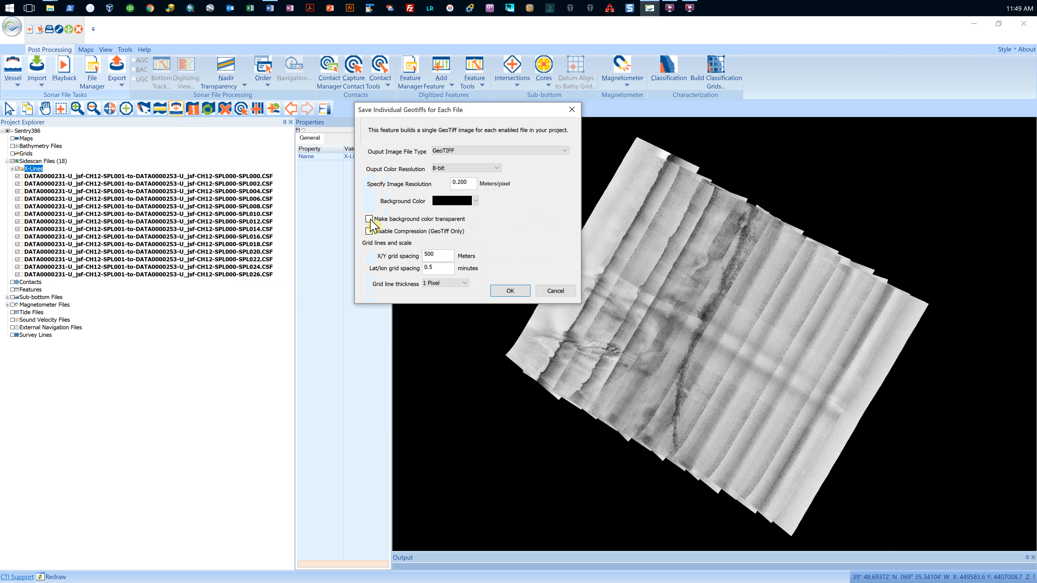
left_click(369, 219)
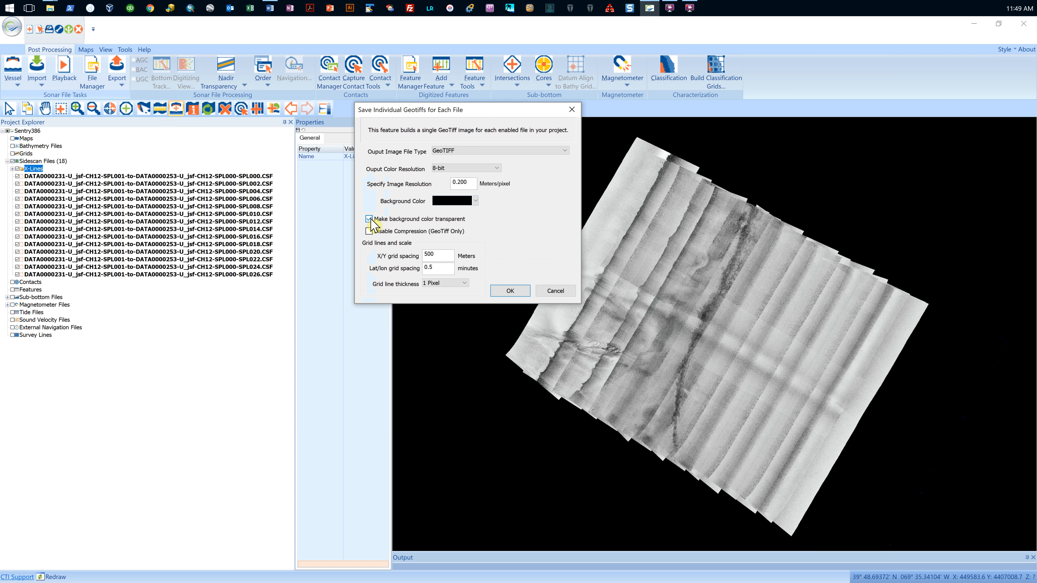
double_click(439, 256)
type("0")
double_click(429, 269)
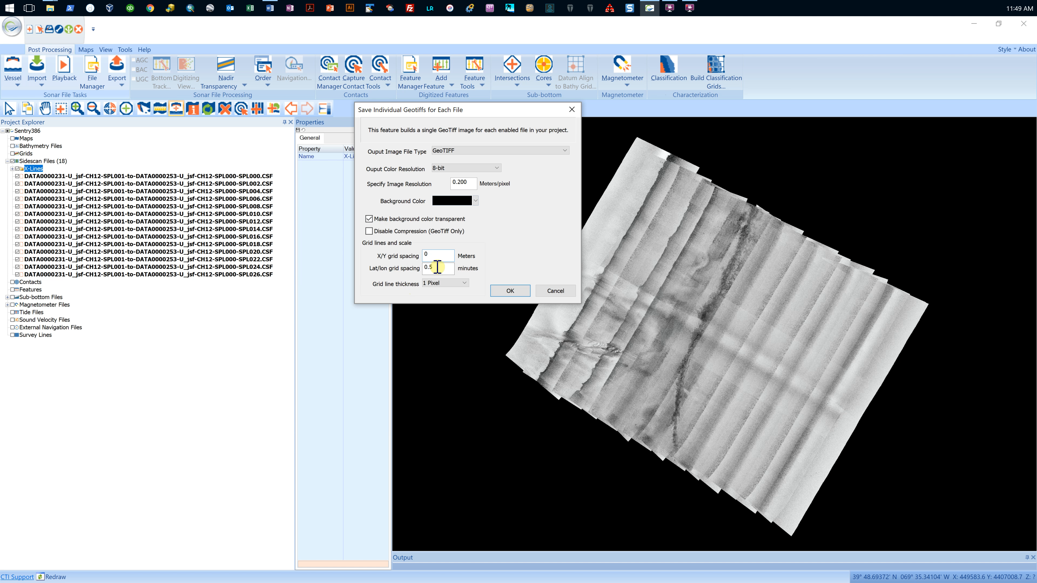
left_click(508, 291)
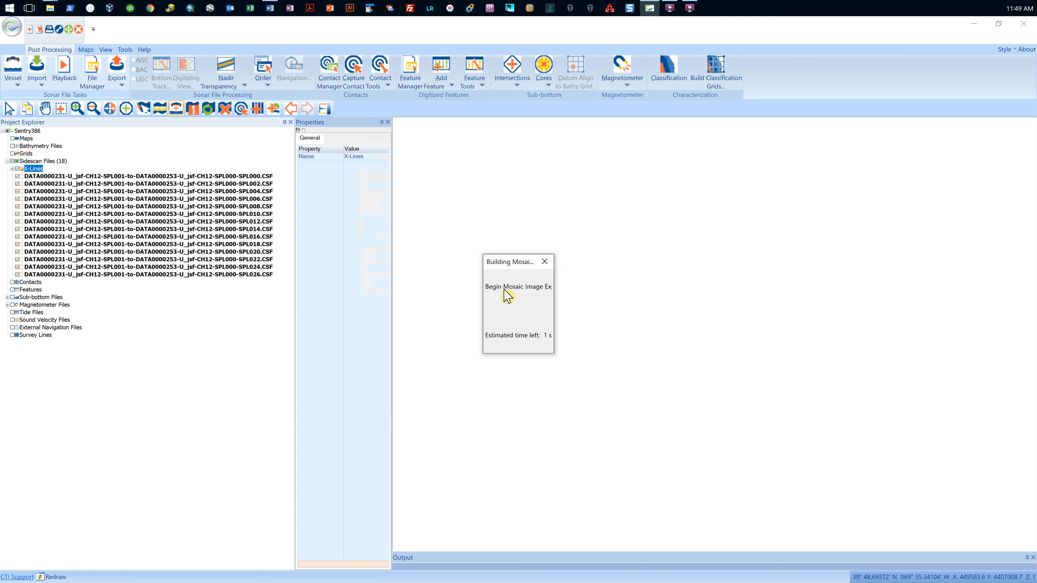
left_click(504, 288)
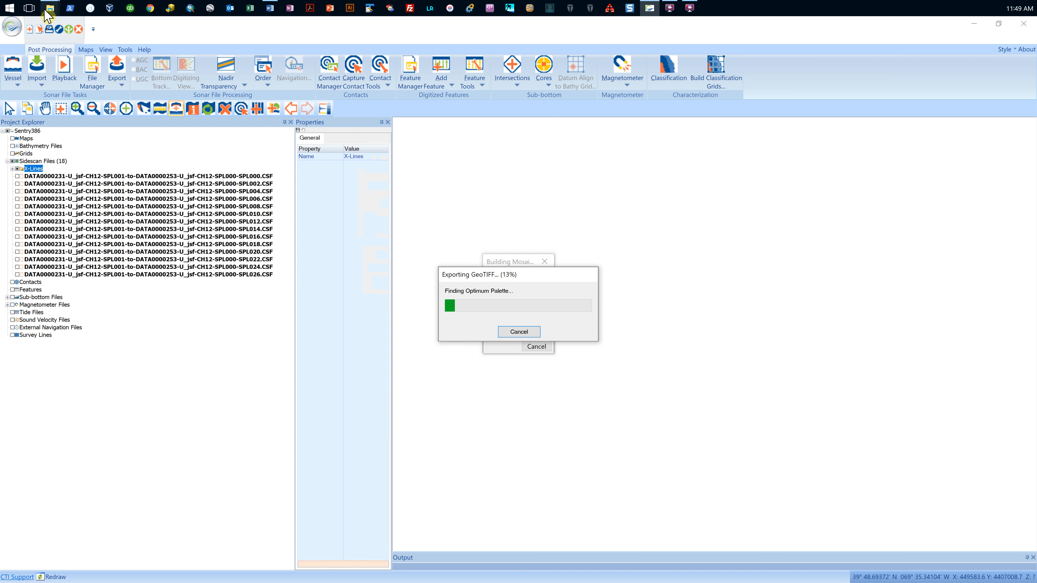
Step: Switch to File Explorer and open the exported DATA0000229-U_jsf-CH12.tif from the GeoTiff folder
mouse_move(50, 9)
left_click(134, 76)
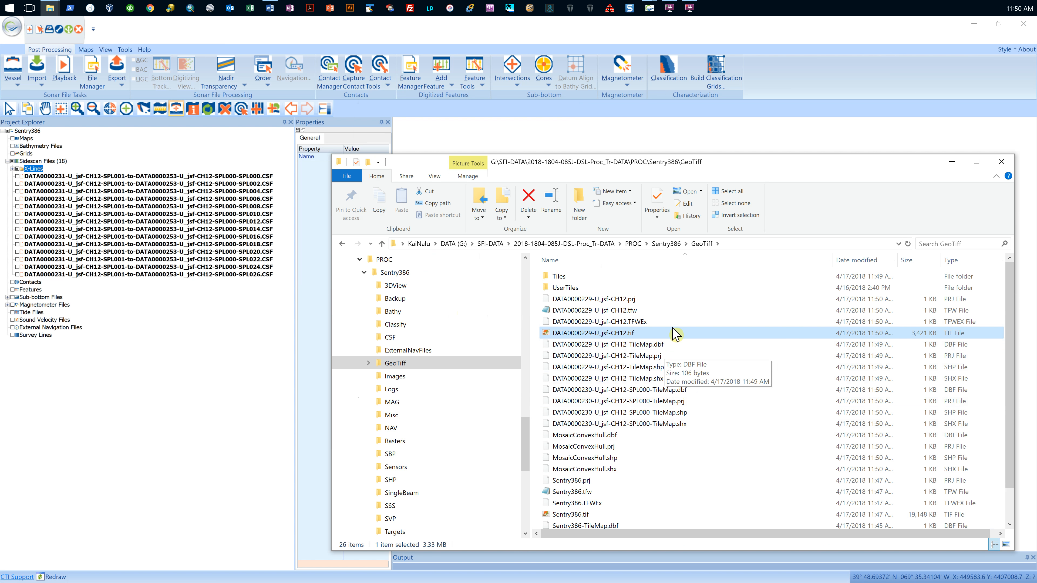
key("F2")
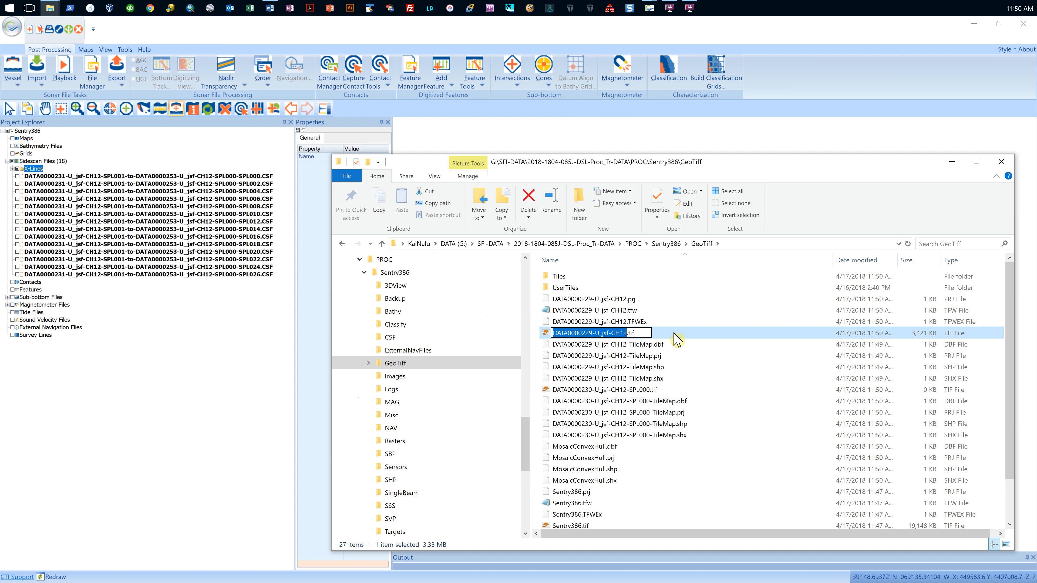
left_click(674, 333)
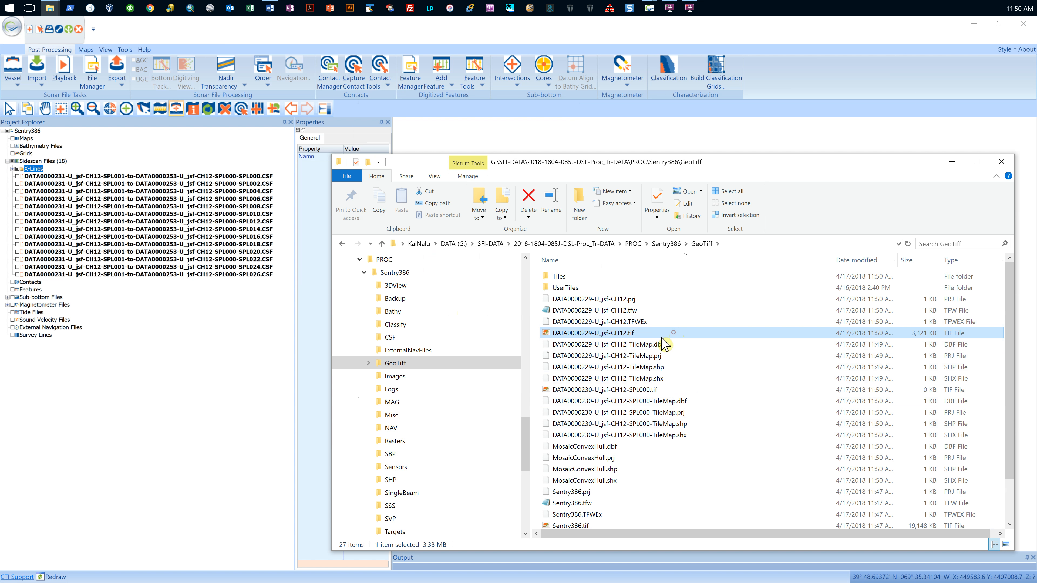
double_click(617, 334)
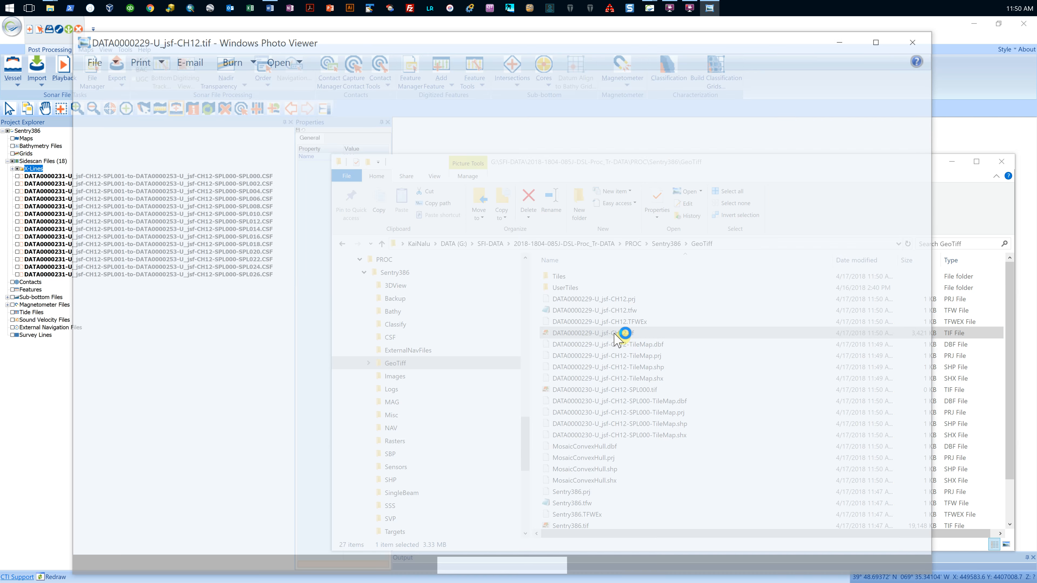